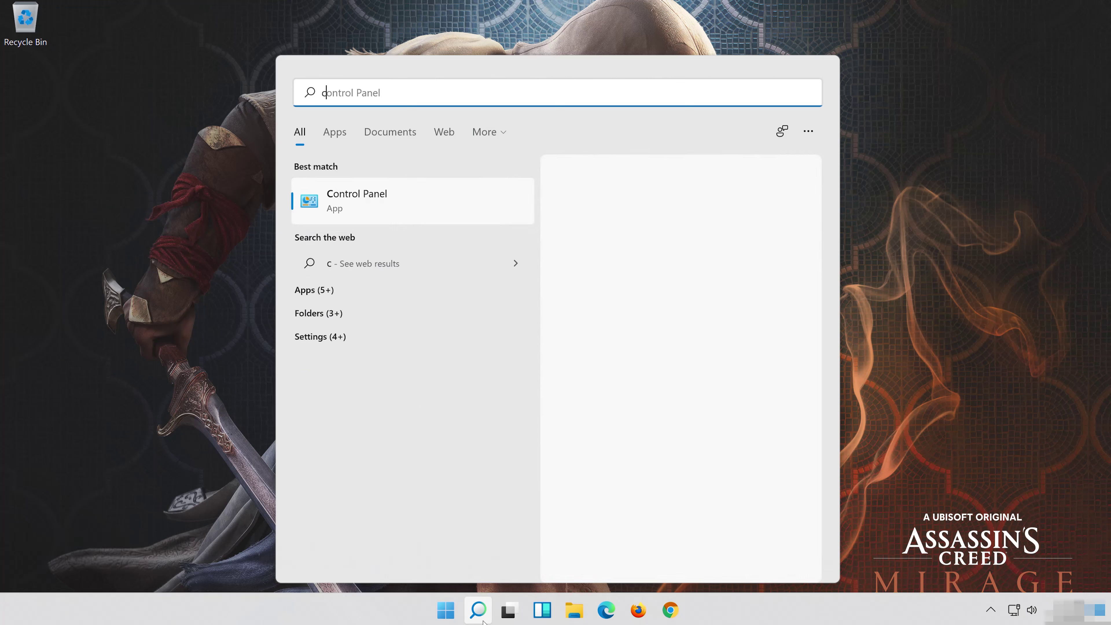
# Open the Sound settings from the Control Panel's Hardware and Sound category and close the Control Panel window
pyautogui.write('pane')
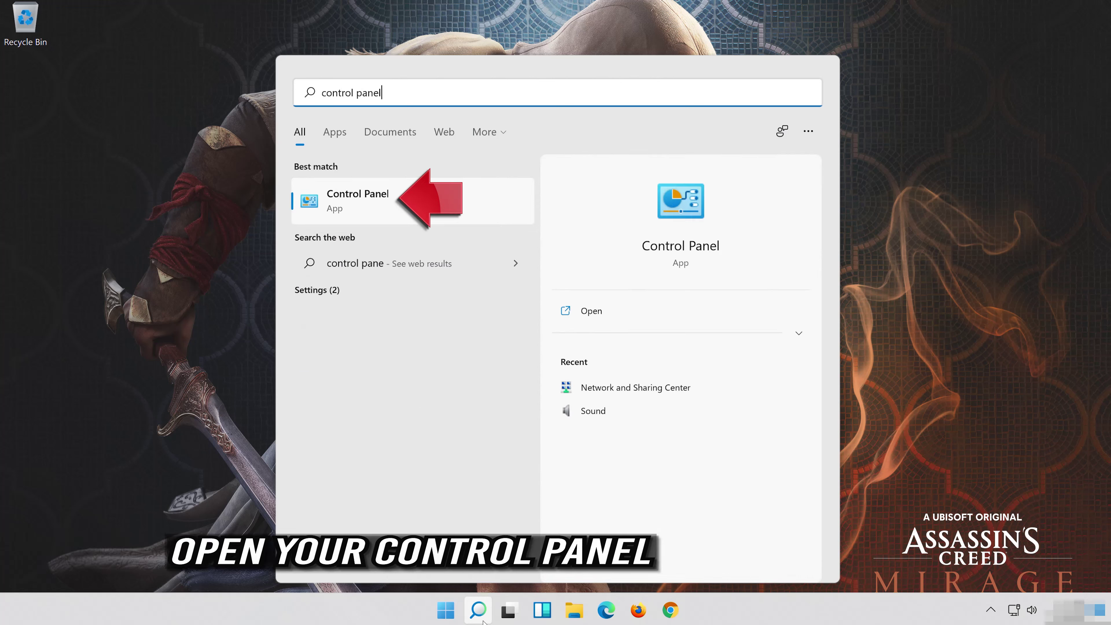
pyautogui.write('l')
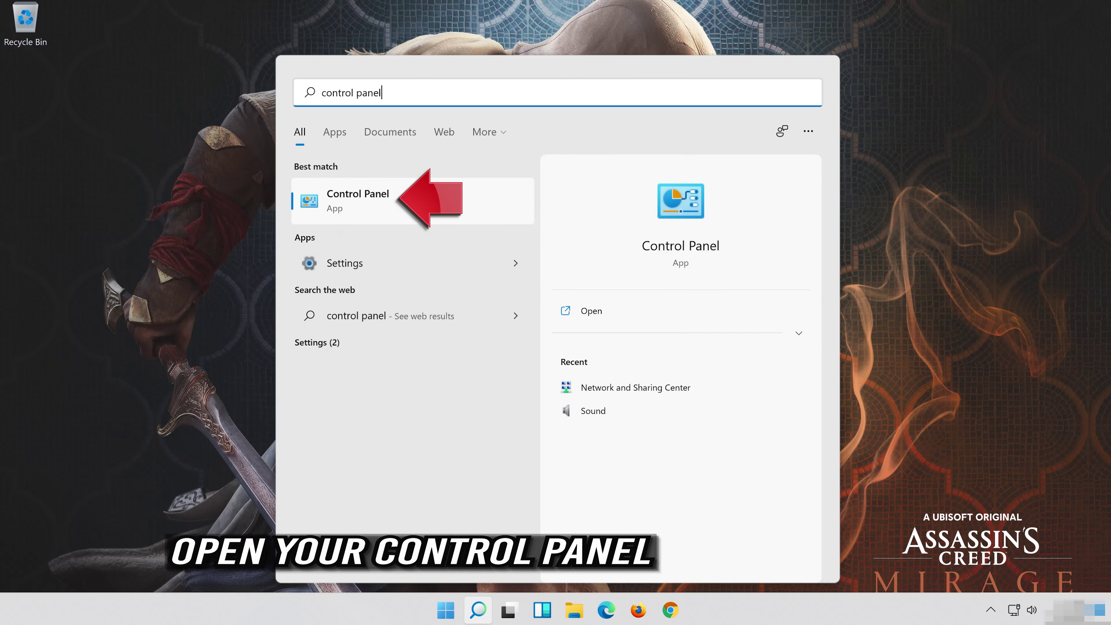
pyautogui.click(470, 200)
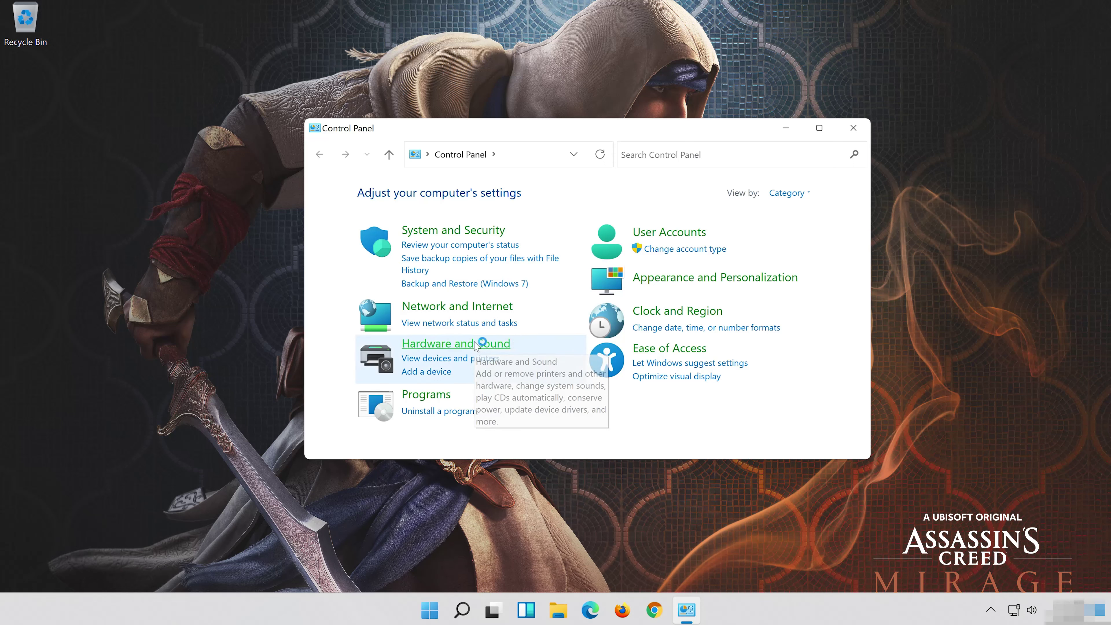
pyautogui.click(481, 345)
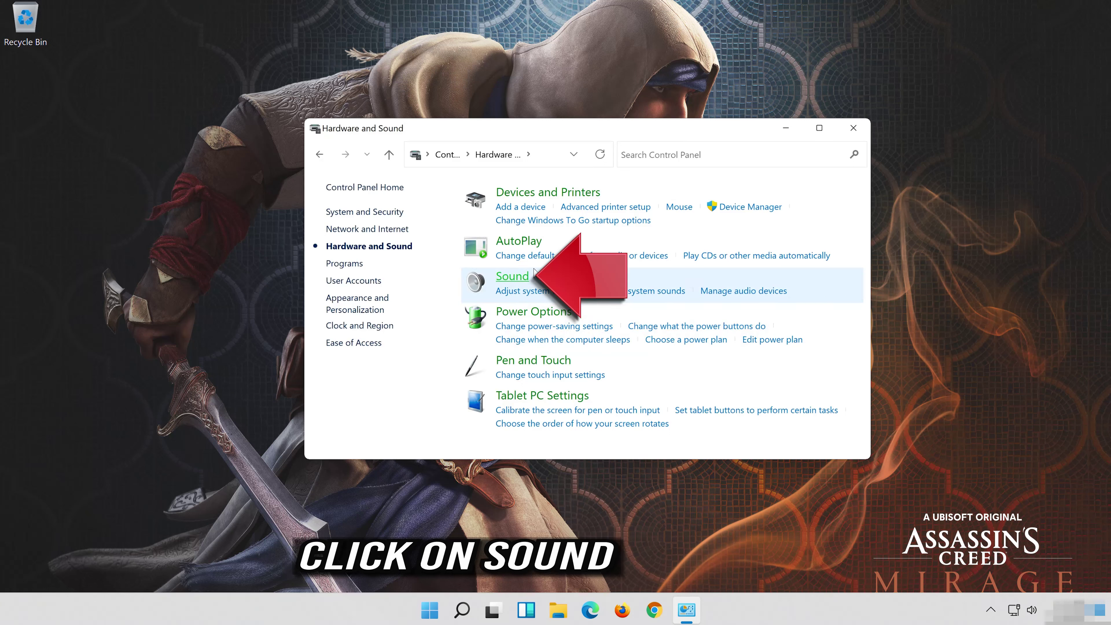
pyautogui.click(512, 276)
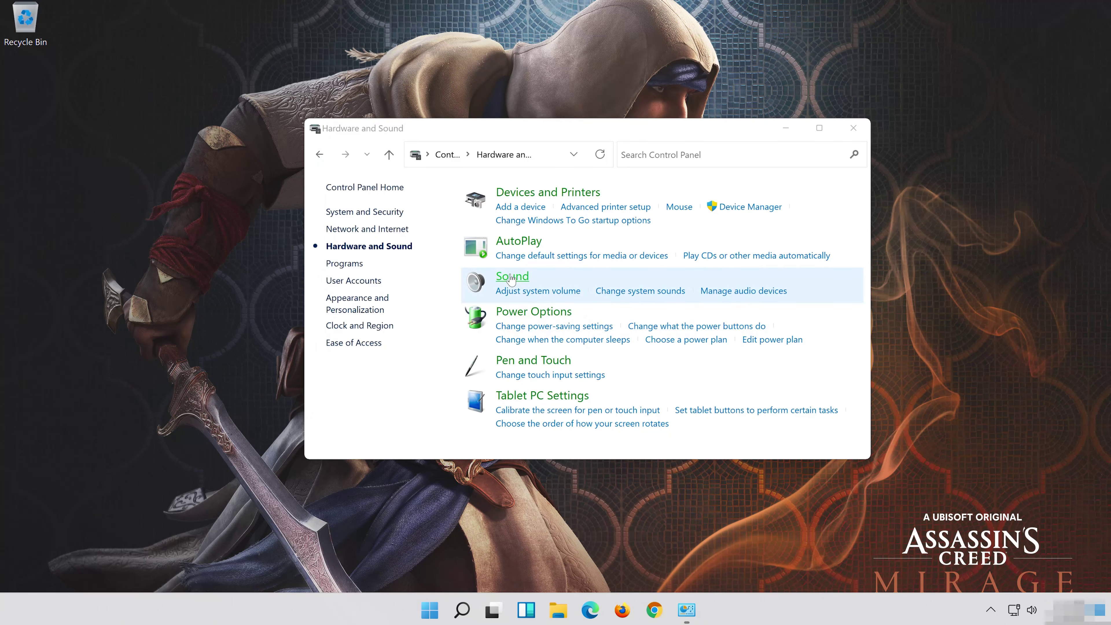
pyautogui.moveTo(185, 37); pyautogui.dragTo(585, 122)
pyautogui.click(851, 127)
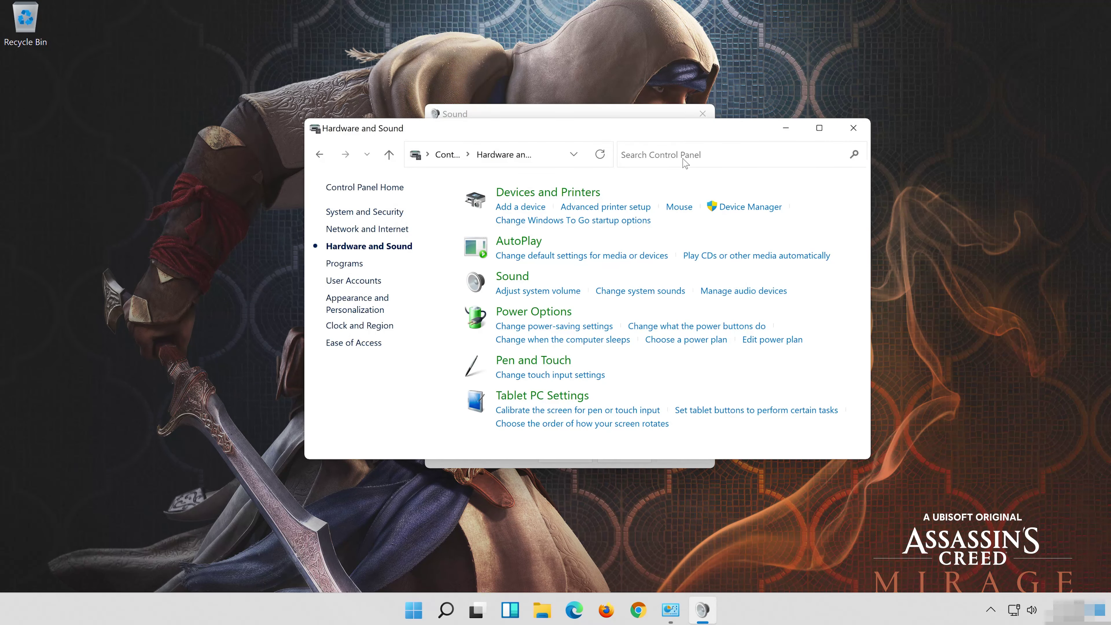
# Open the properties of the Speakers playback device and show its Enhancements settings
pyautogui.click(533, 184)
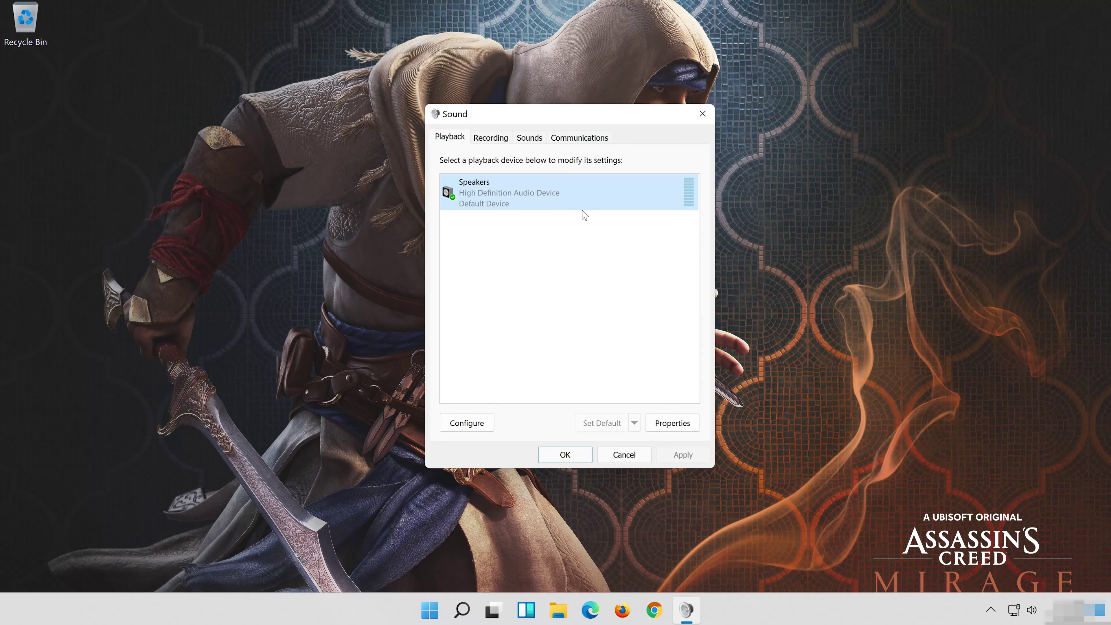
pyautogui.rightClick(570, 185)
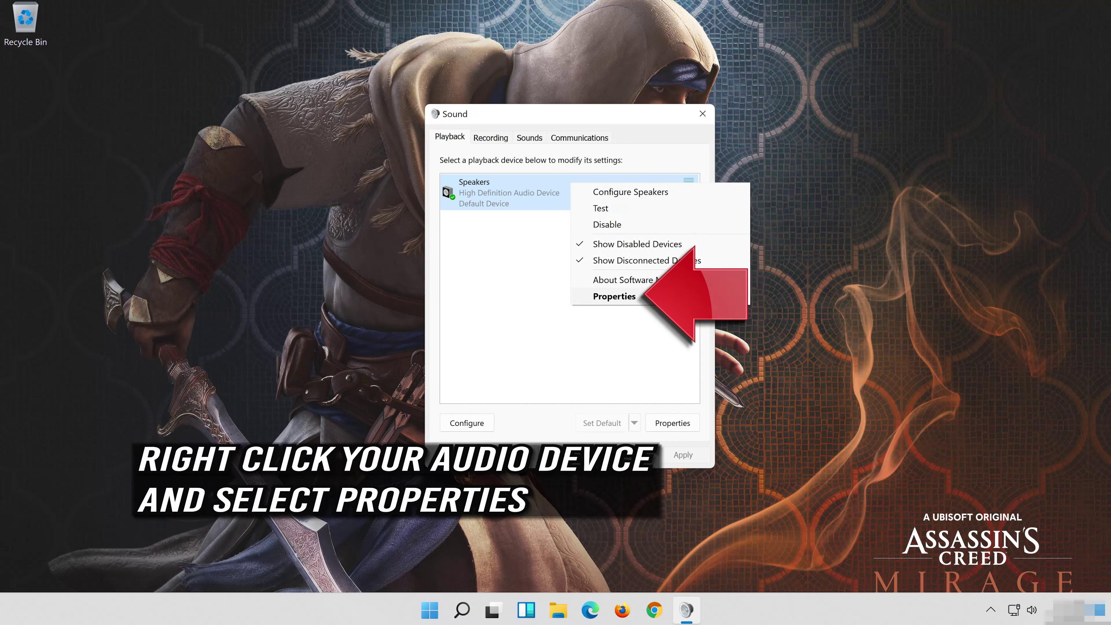
pyautogui.click(659, 302)
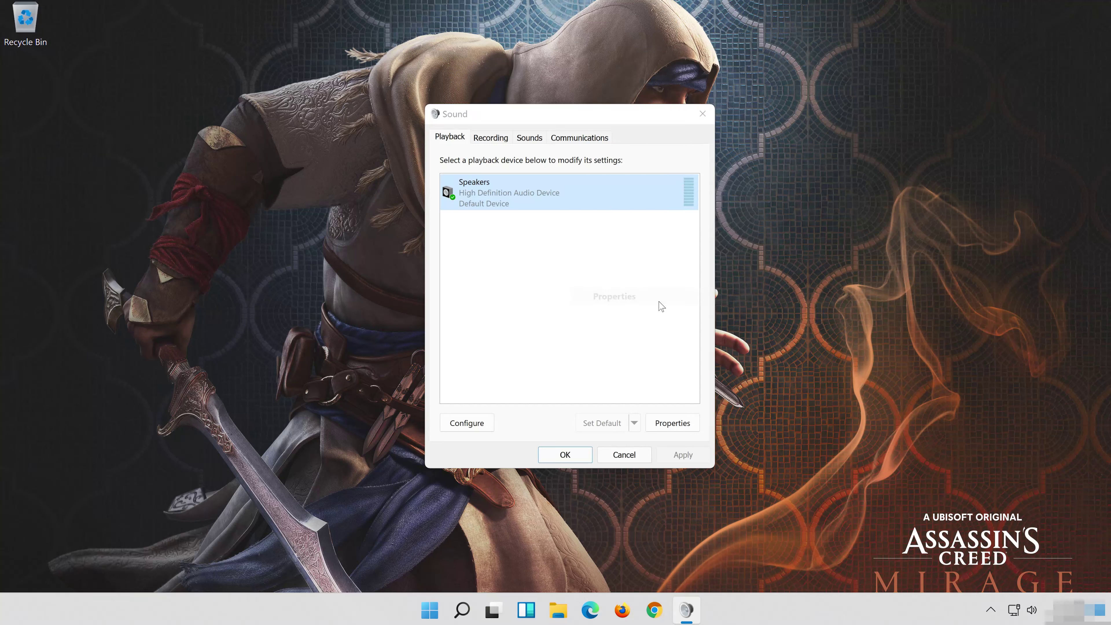
pyautogui.moveTo(615, 170); pyautogui.dragTo(598, 117)
pyautogui.click(548, 135)
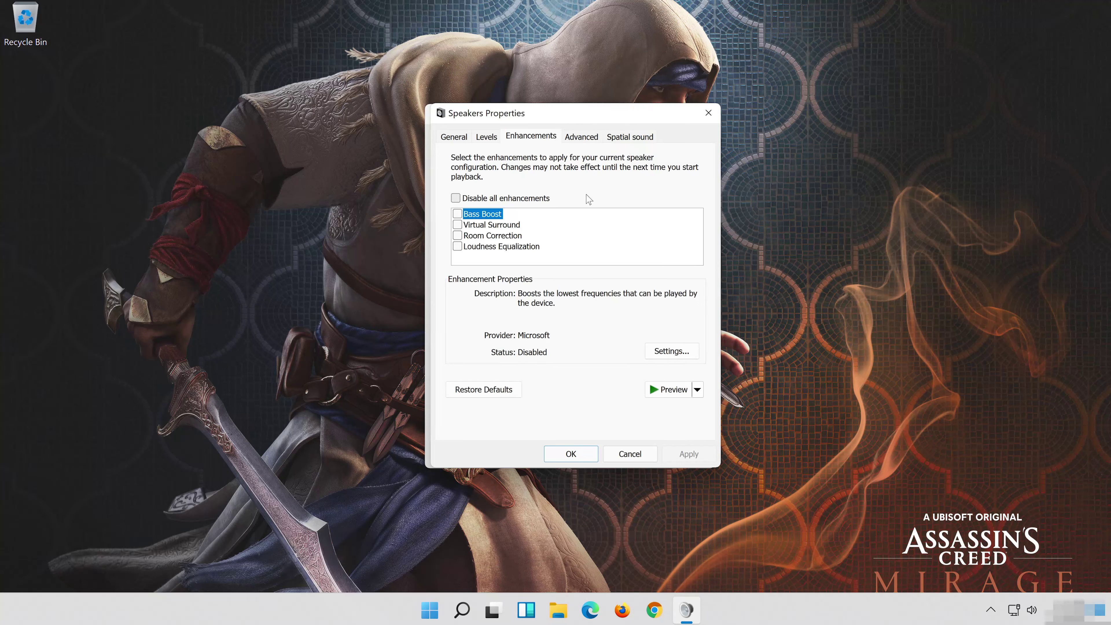
# Disable all enhancements for the speakers, applying the change and closing the sound dialogs
pyautogui.click(459, 199)
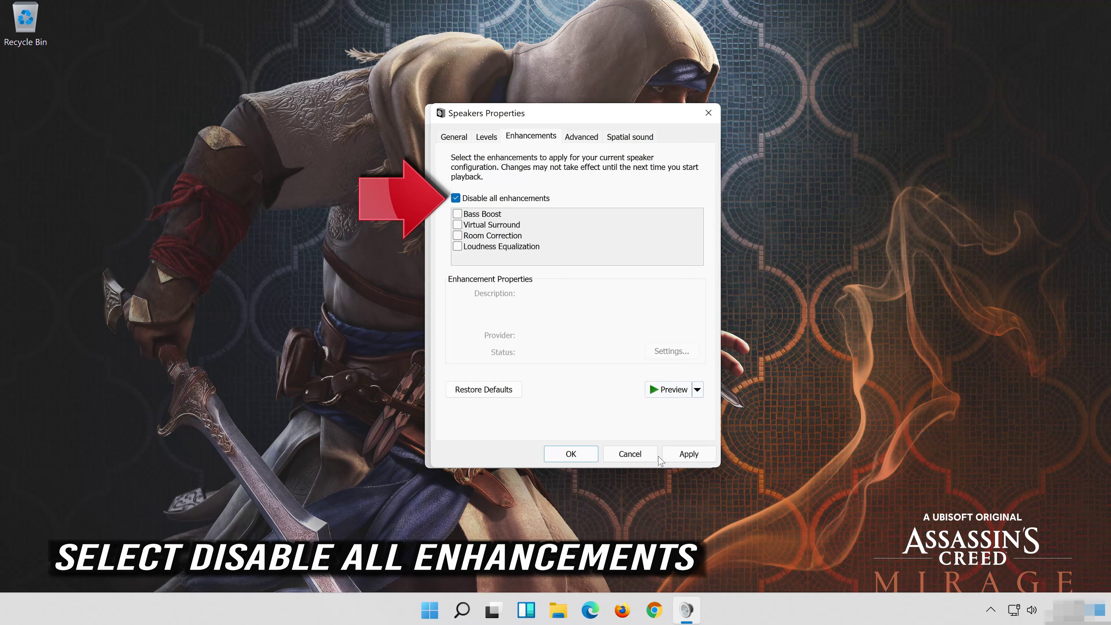
pyautogui.click(700, 452)
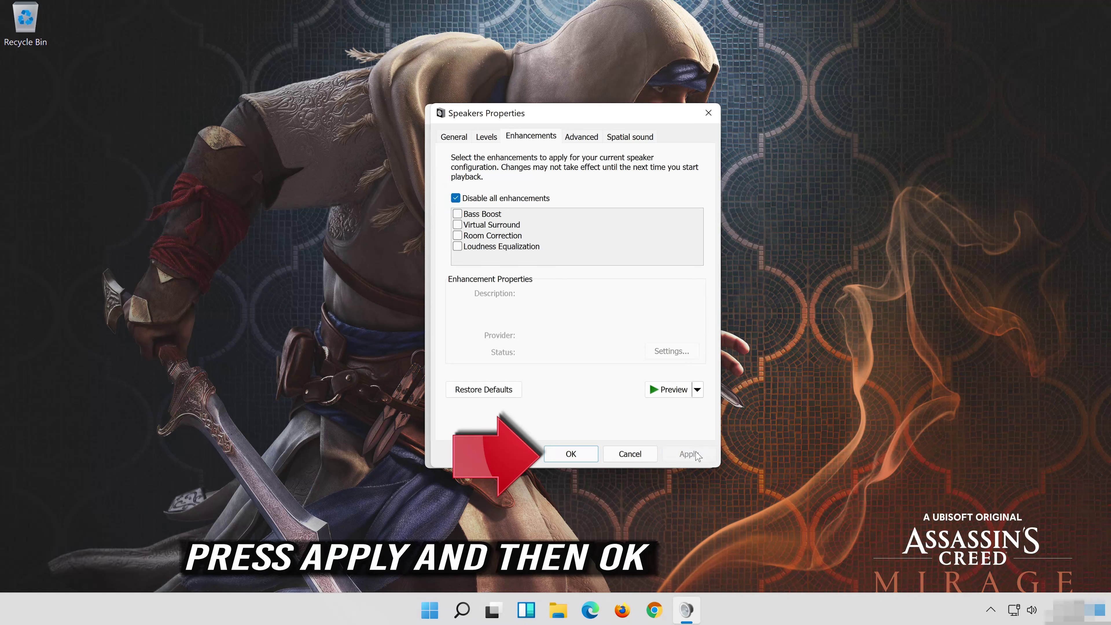
pyautogui.click(591, 454)
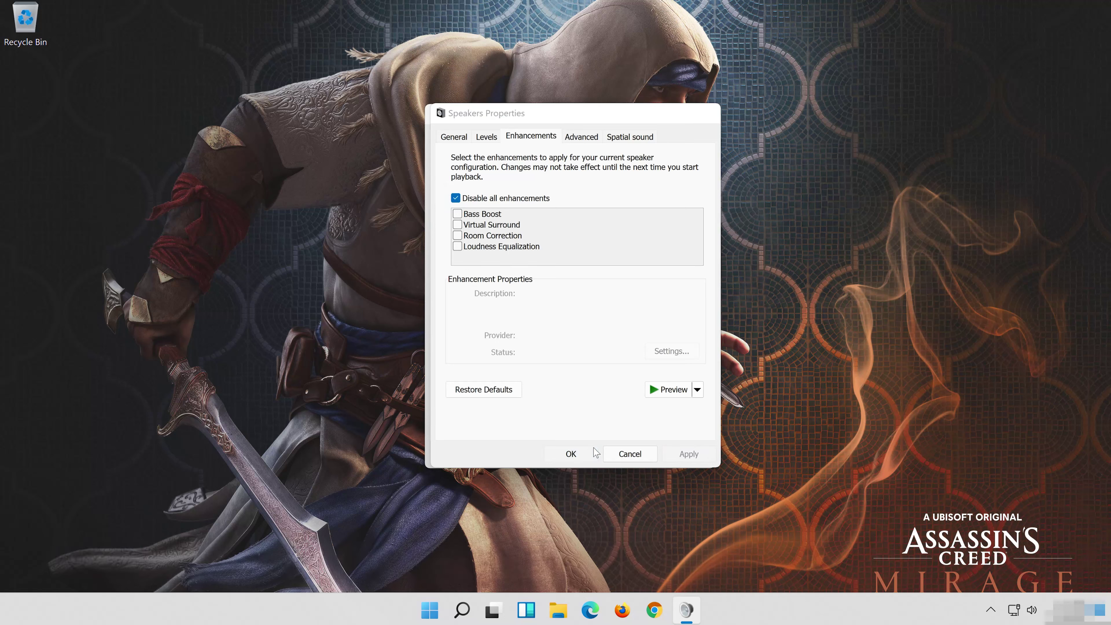
pyautogui.click(565, 455)
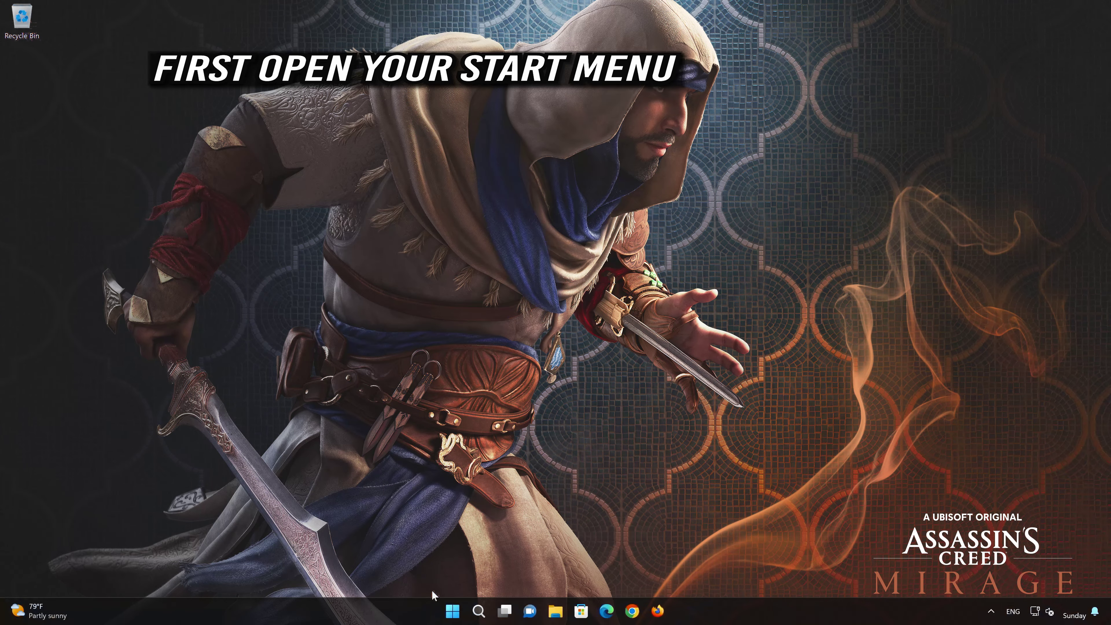
# Open the list of other troubleshooters under System > Troubleshoot in Windows Settings
pyautogui.click(462, 605)
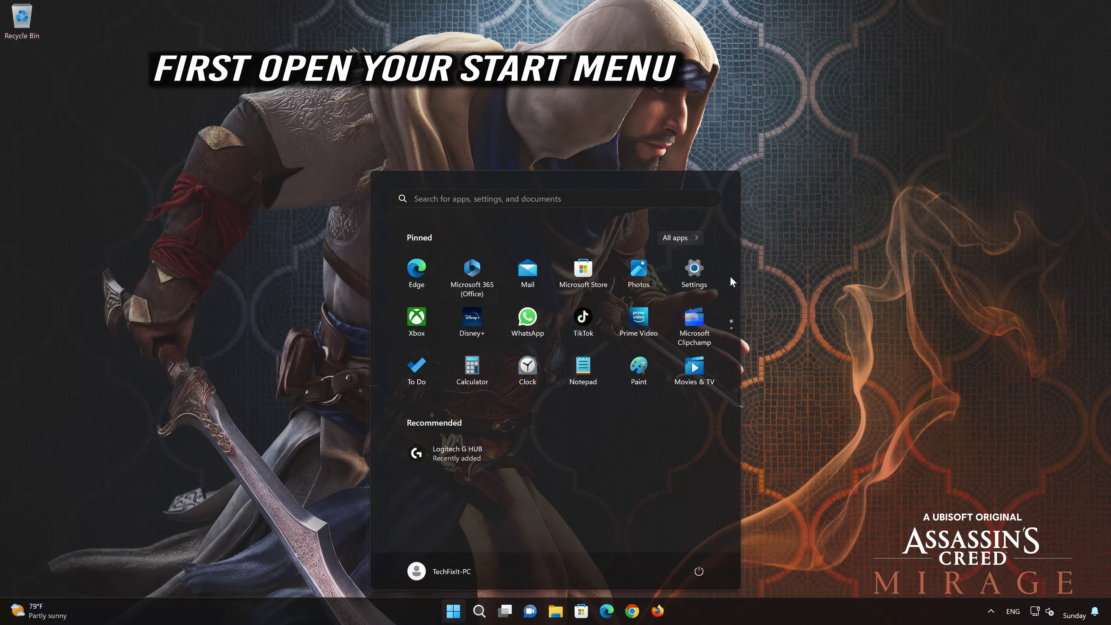
pyautogui.click(703, 277)
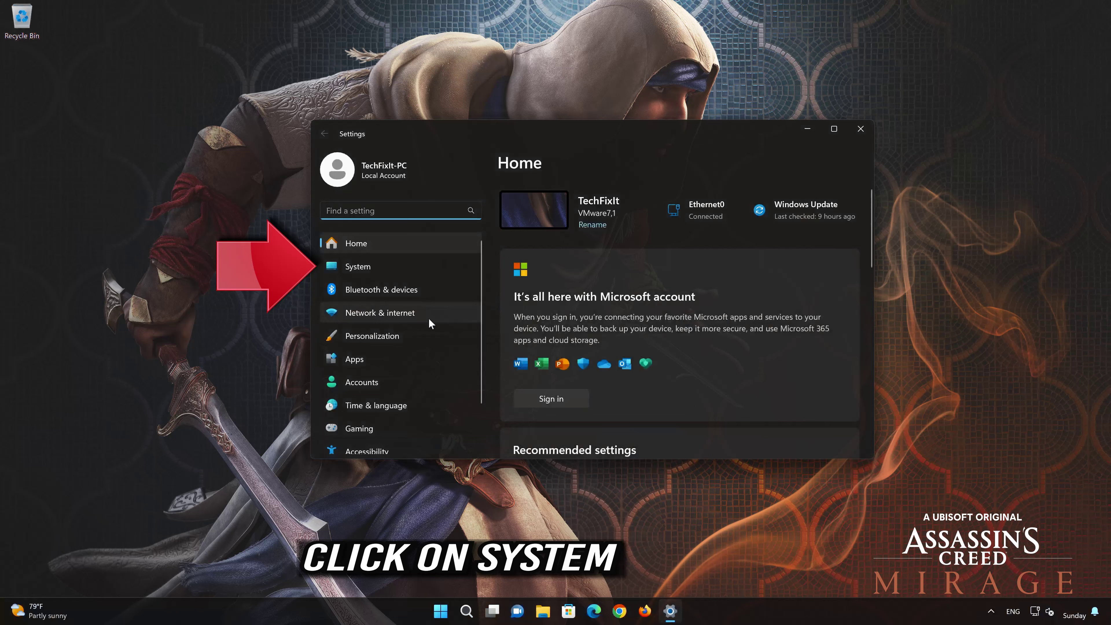
pyautogui.click(394, 265)
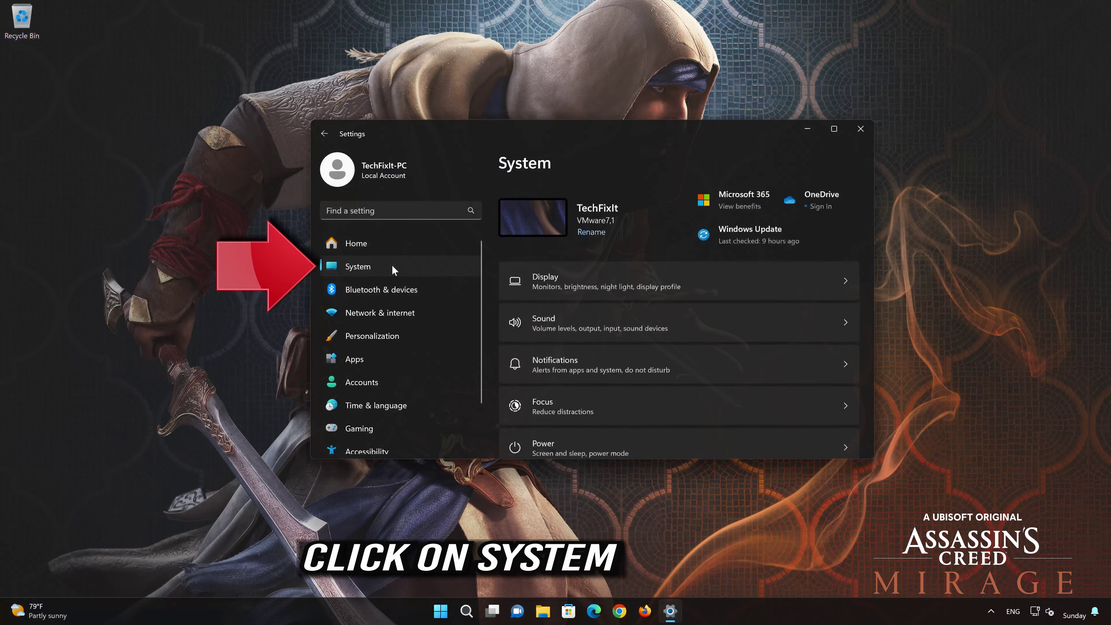
pyautogui.scroll(-7, 659, 342)
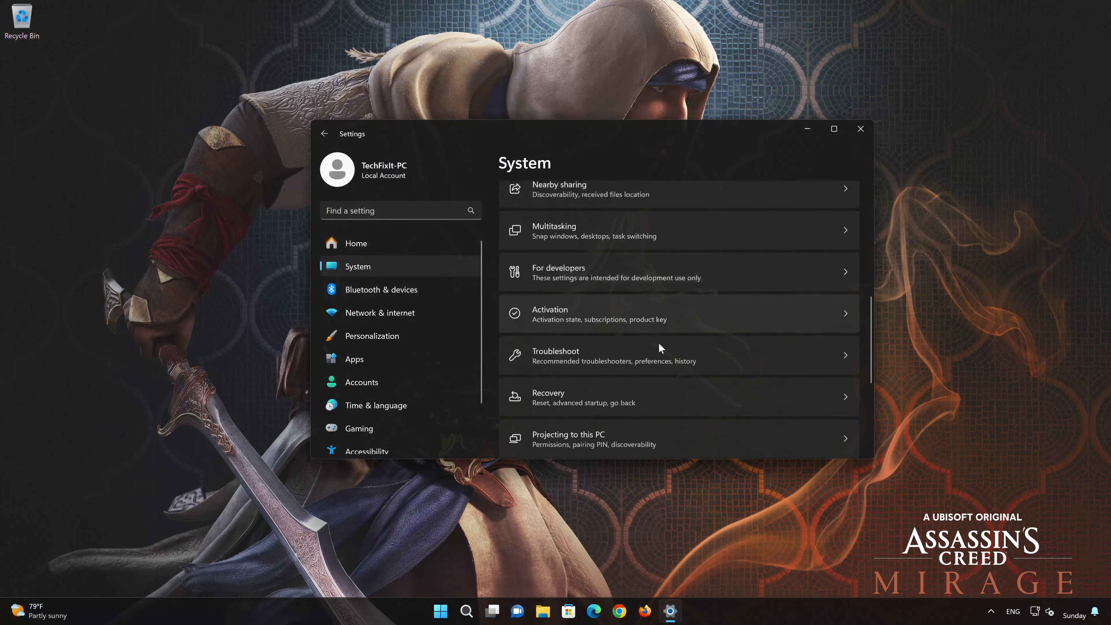
pyautogui.scroll(-1, 659, 343)
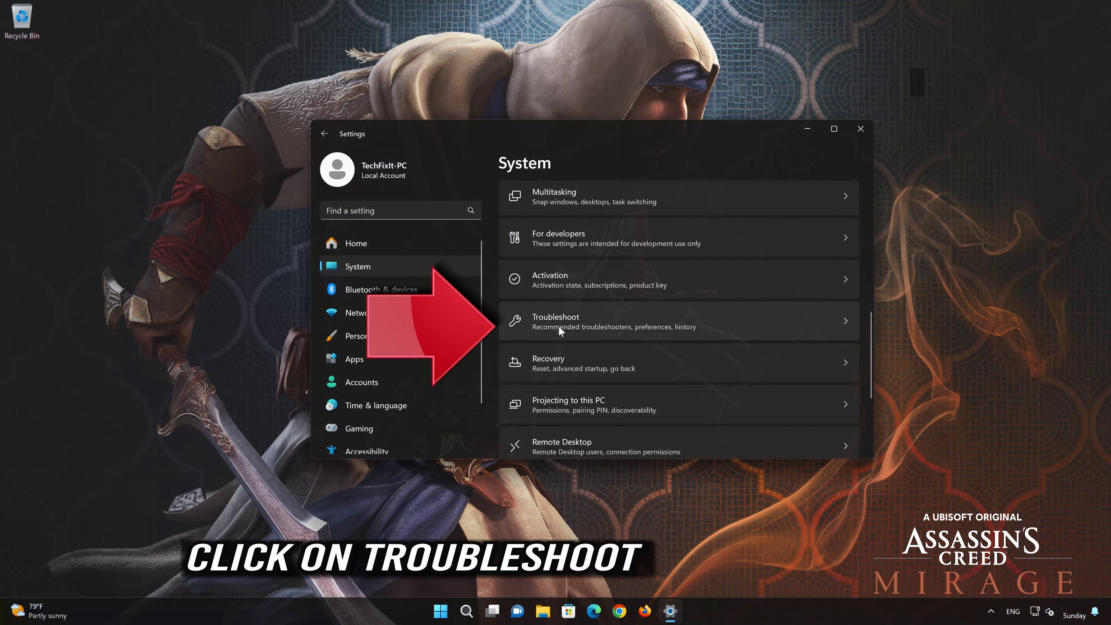
pyautogui.scroll(-1, 622, 322)
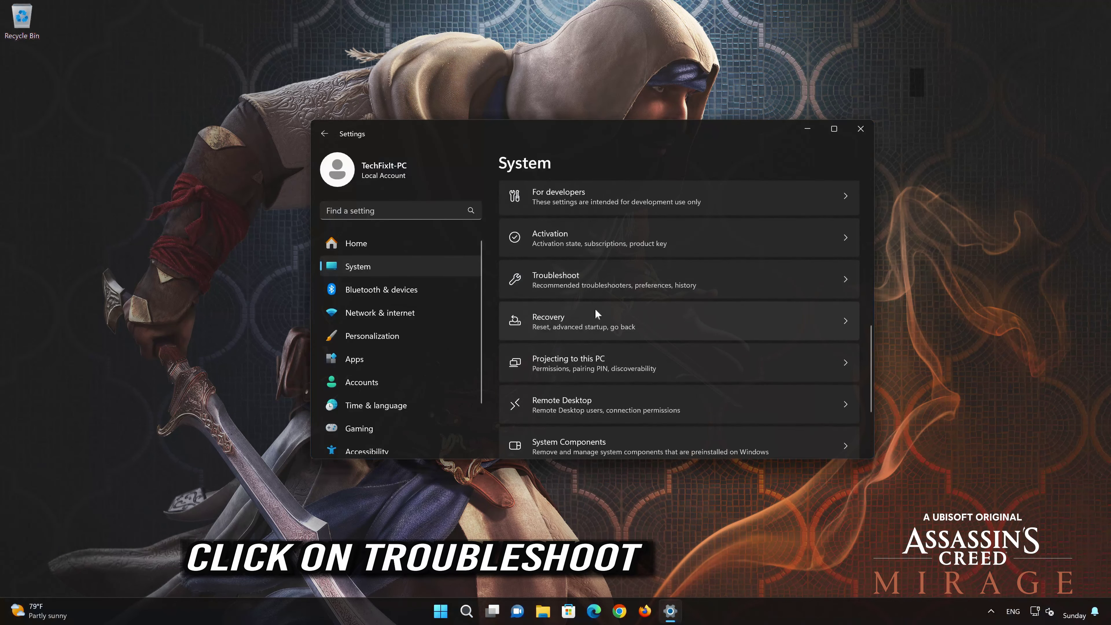
pyautogui.click(611, 289)
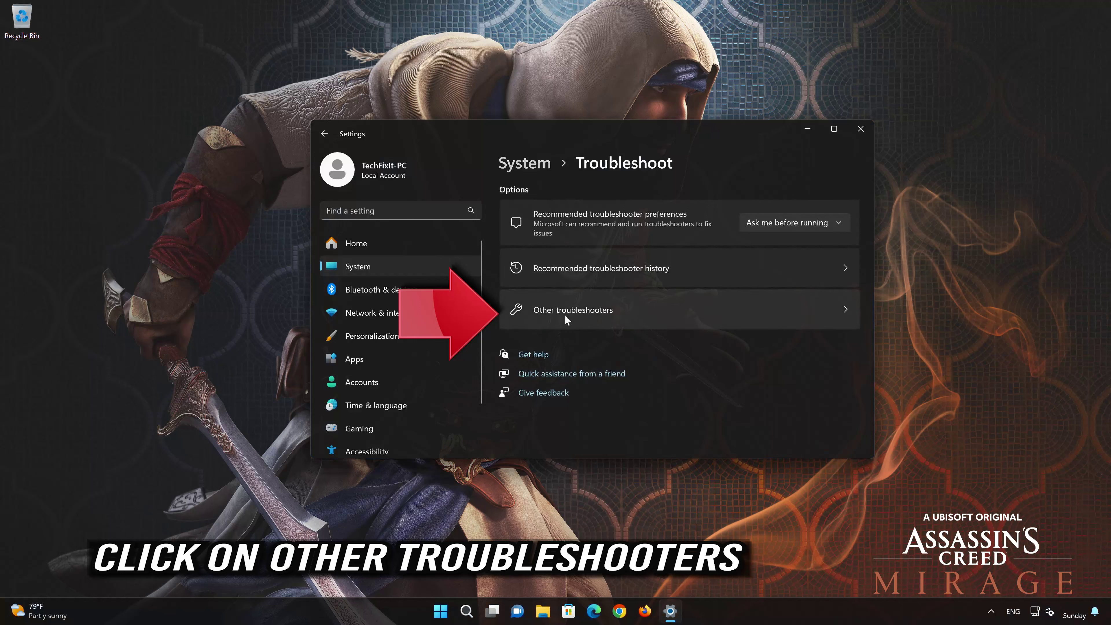
pyautogui.click(596, 316)
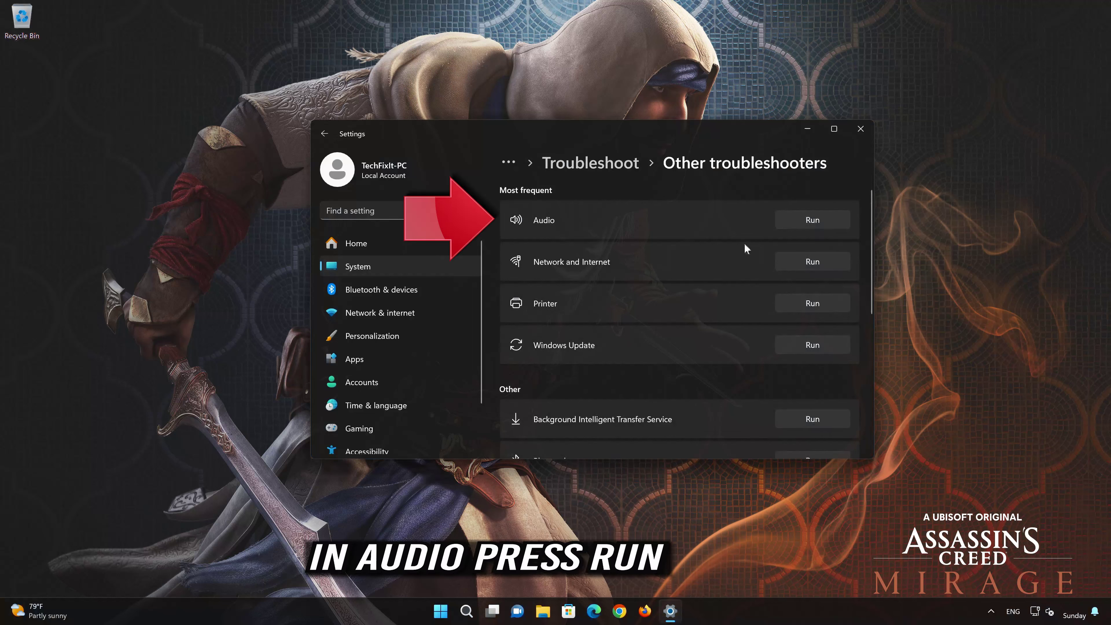
# Run the Audio troubleshooter and consent to its automated diagnostics in Get Help
pyautogui.click(816, 222)
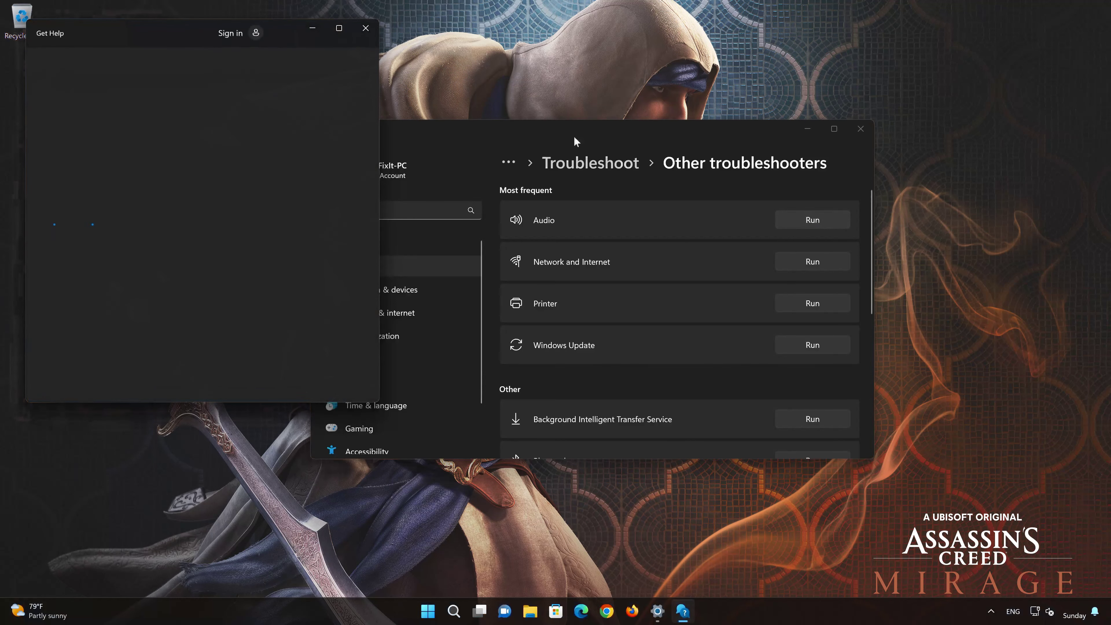
pyautogui.moveTo(281, 33); pyautogui.dragTo(615, 104)
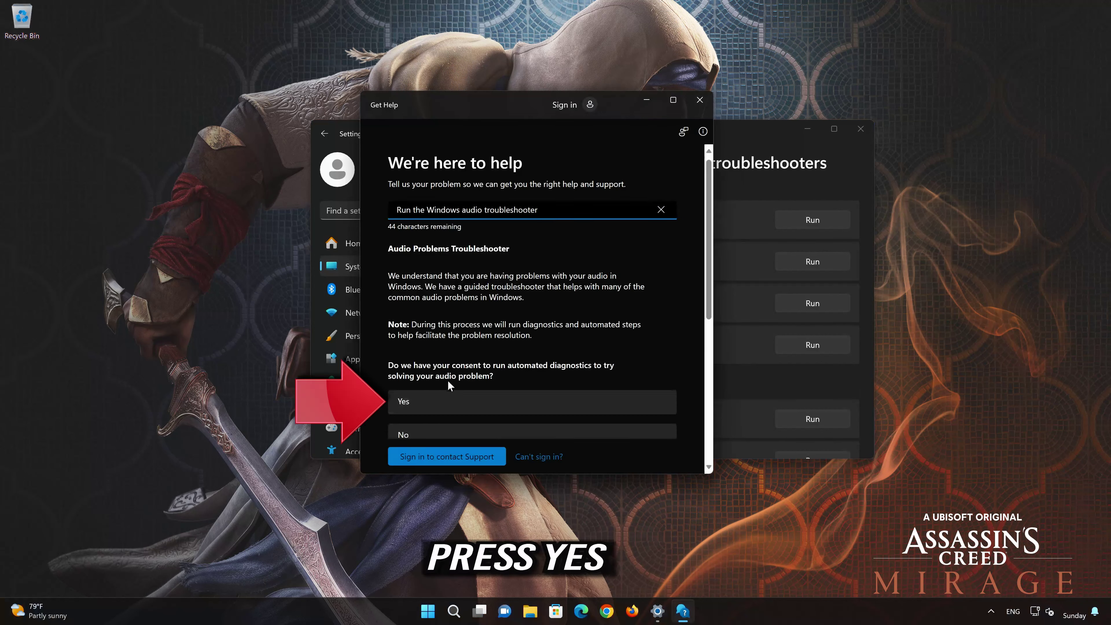
pyautogui.click(457, 408)
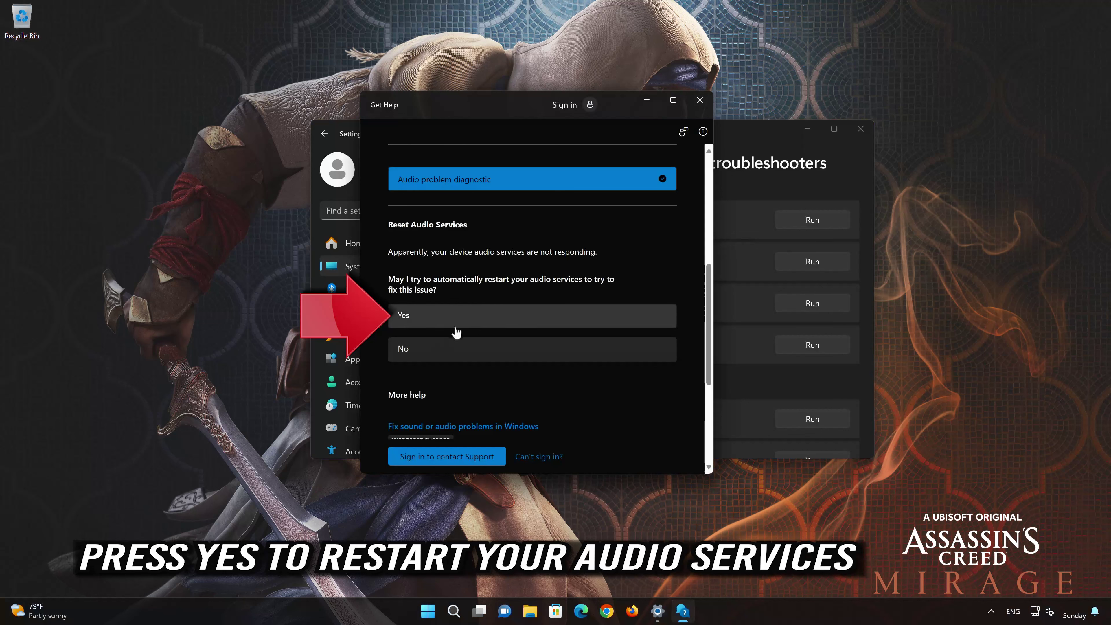
# Let the troubleshooter restart the audio services, answer that the problem is solved, and close Get Help and Settings
pyautogui.click(481, 321)
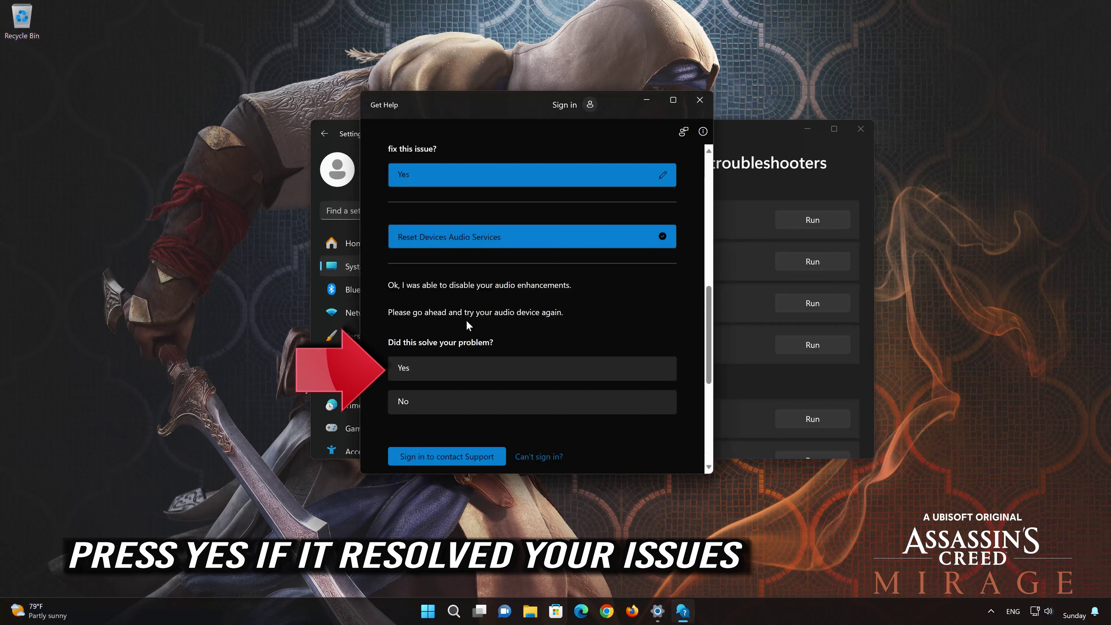
pyautogui.click(482, 370)
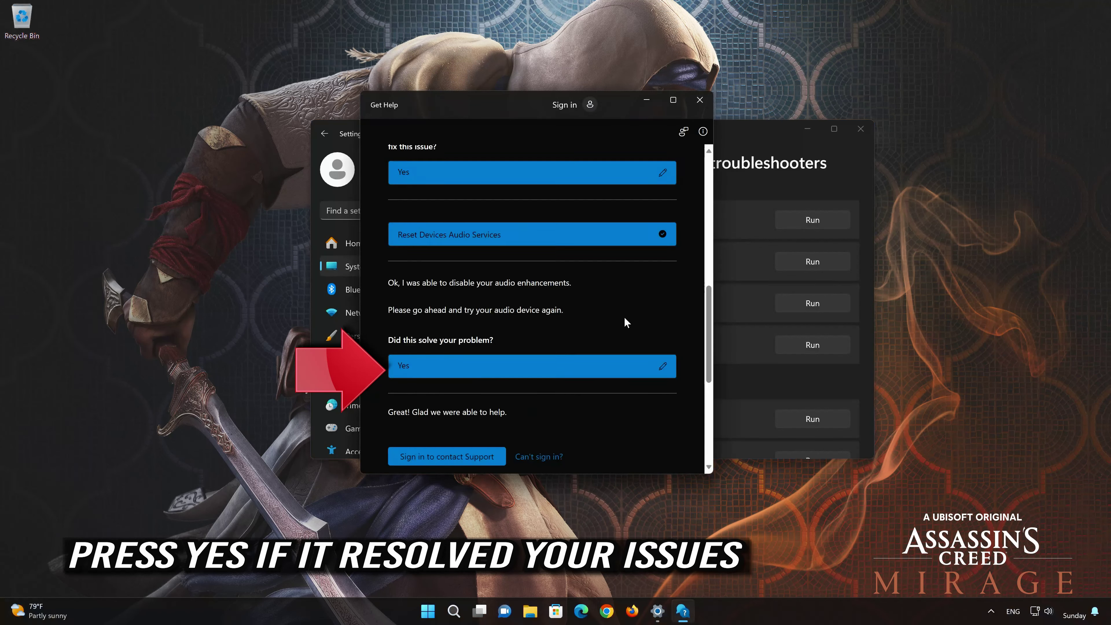
pyautogui.click(700, 100)
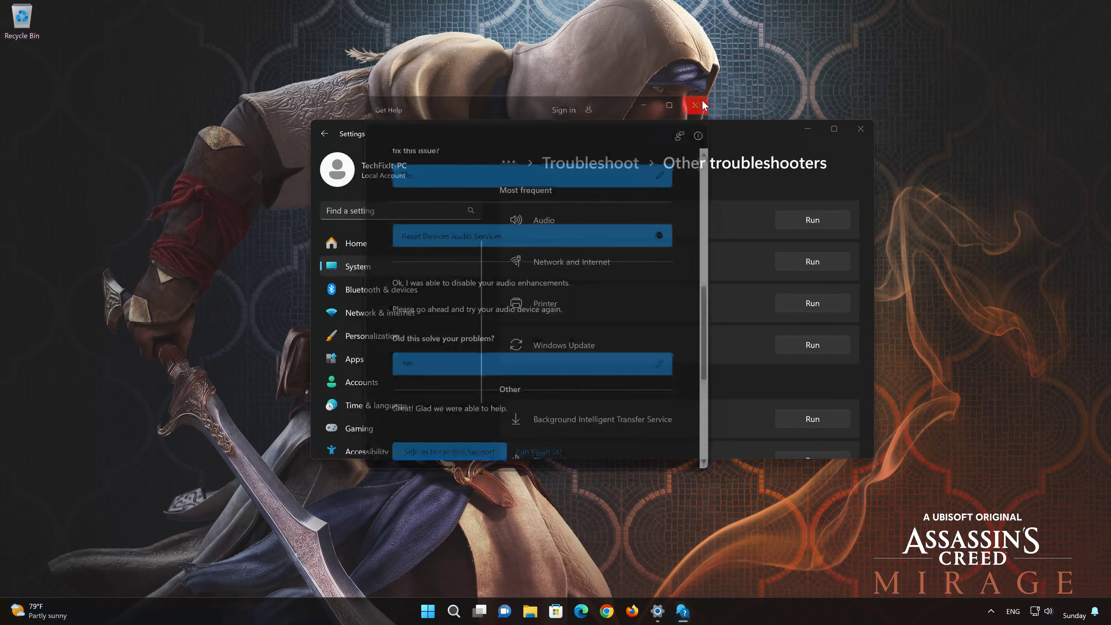
pyautogui.click(853, 131)
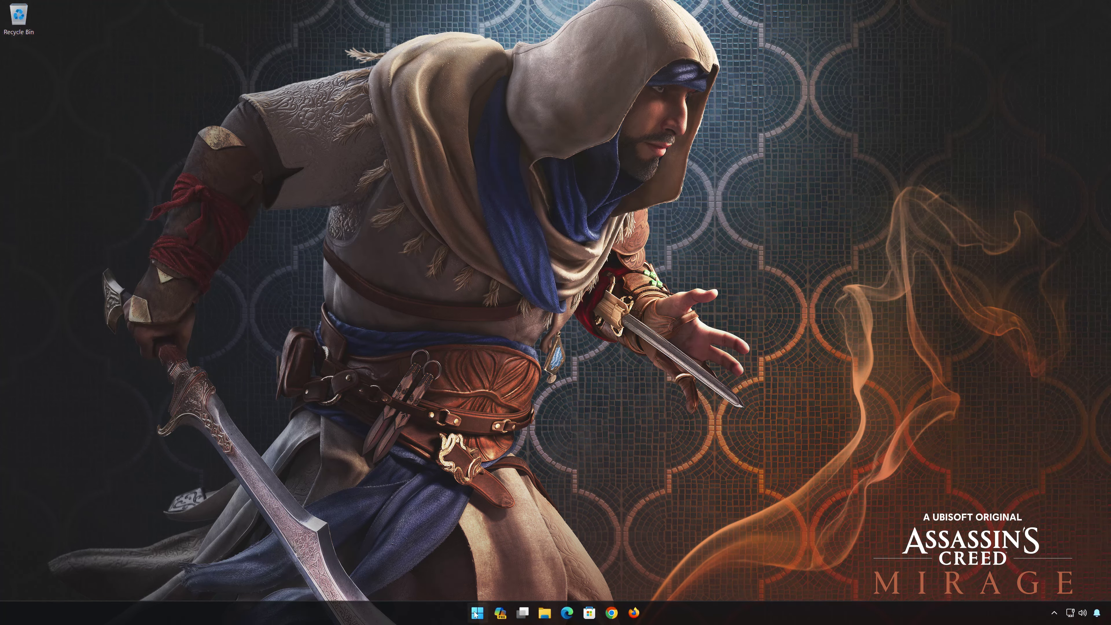
# Open the Control Panel's Sound settings under Hardware and Sound and move the Sound dialog over the Control Panel window
pyautogui.click(476, 614)
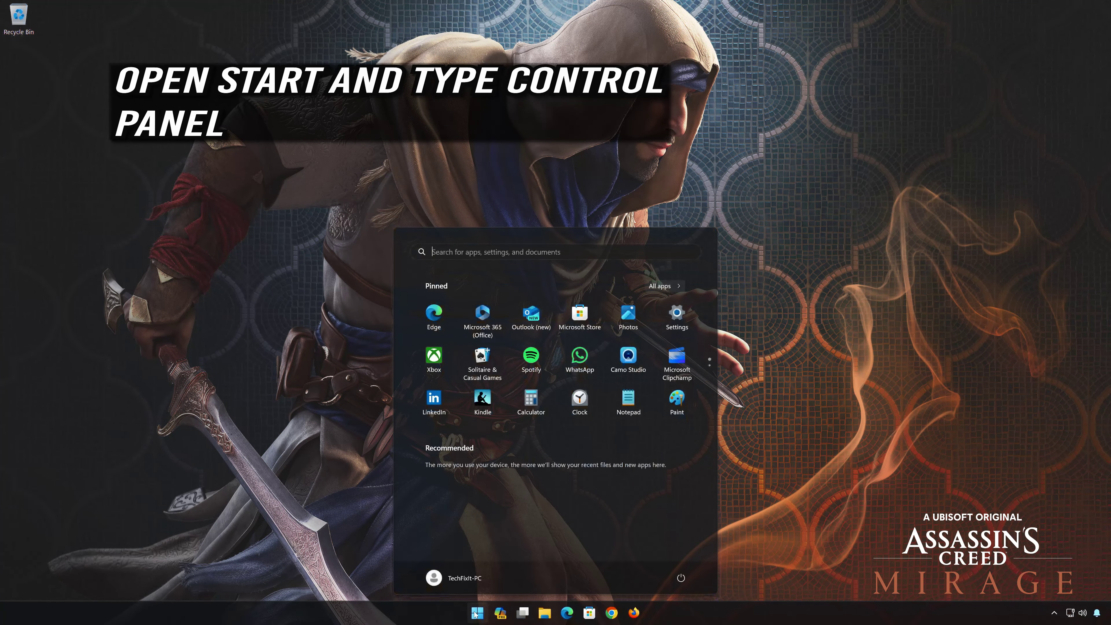
pyautogui.write('control panel')
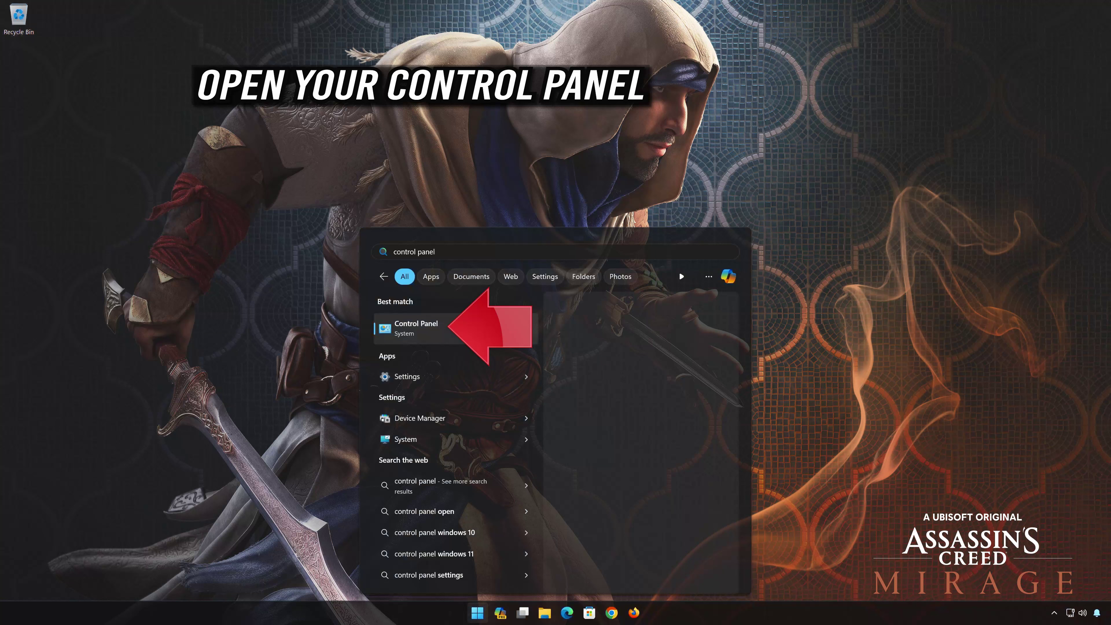
pyautogui.click(468, 331)
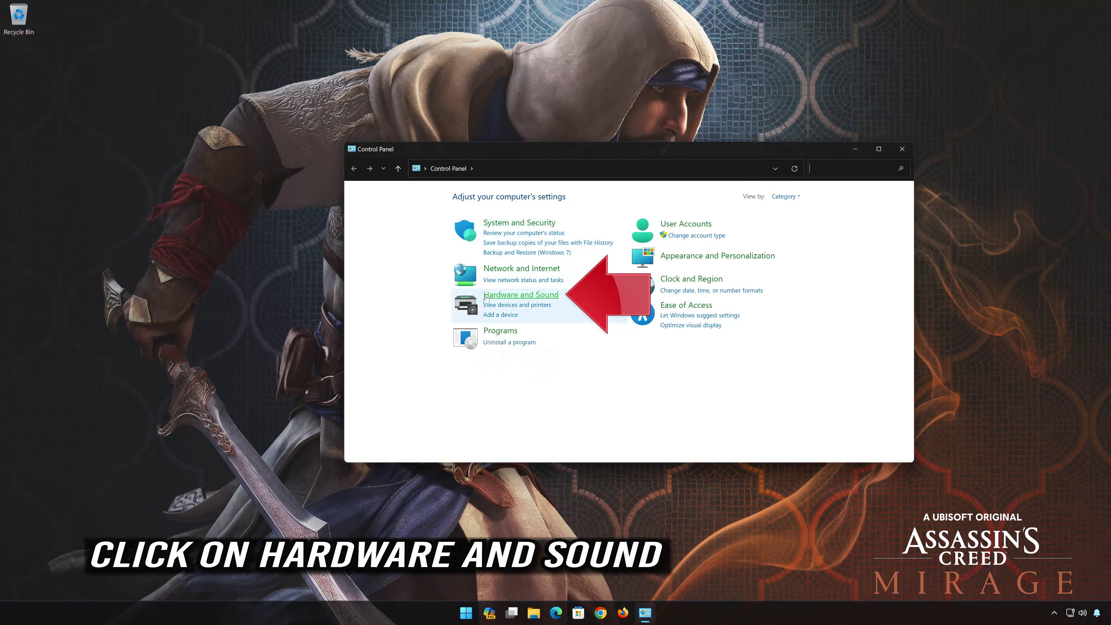
pyautogui.click(526, 296)
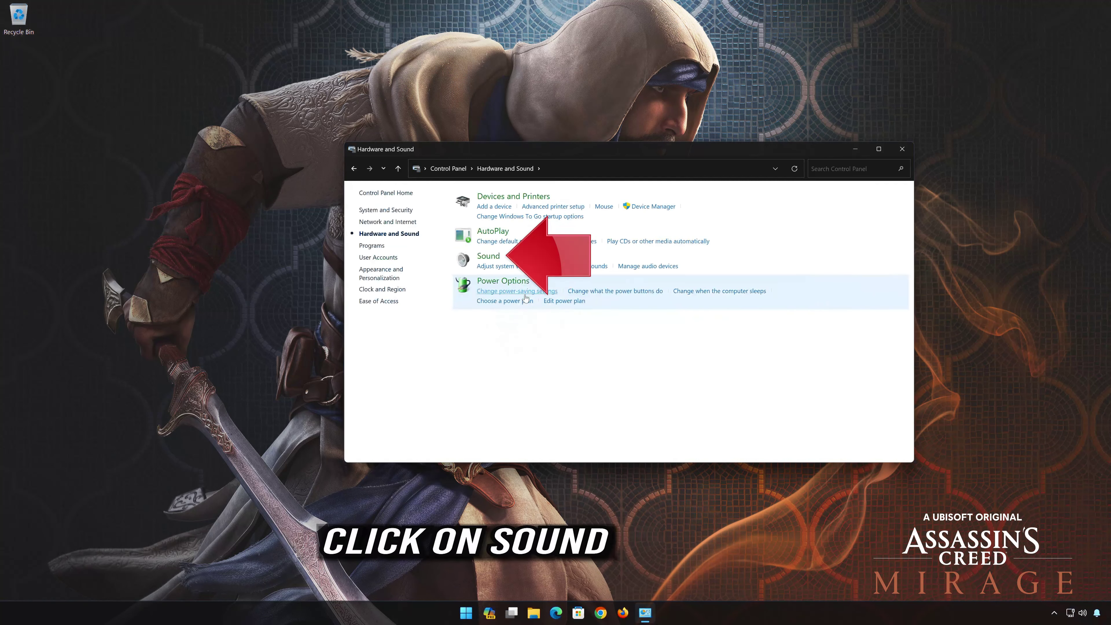
pyautogui.click(483, 259)
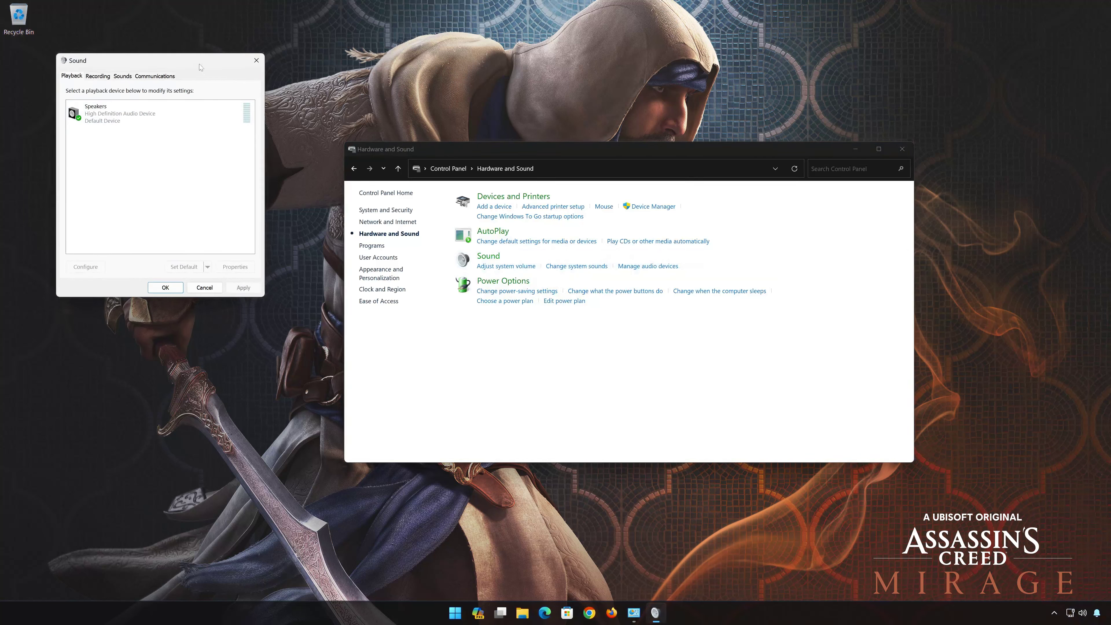
pyautogui.moveTo(200, 65); pyautogui.dragTo(659, 170)
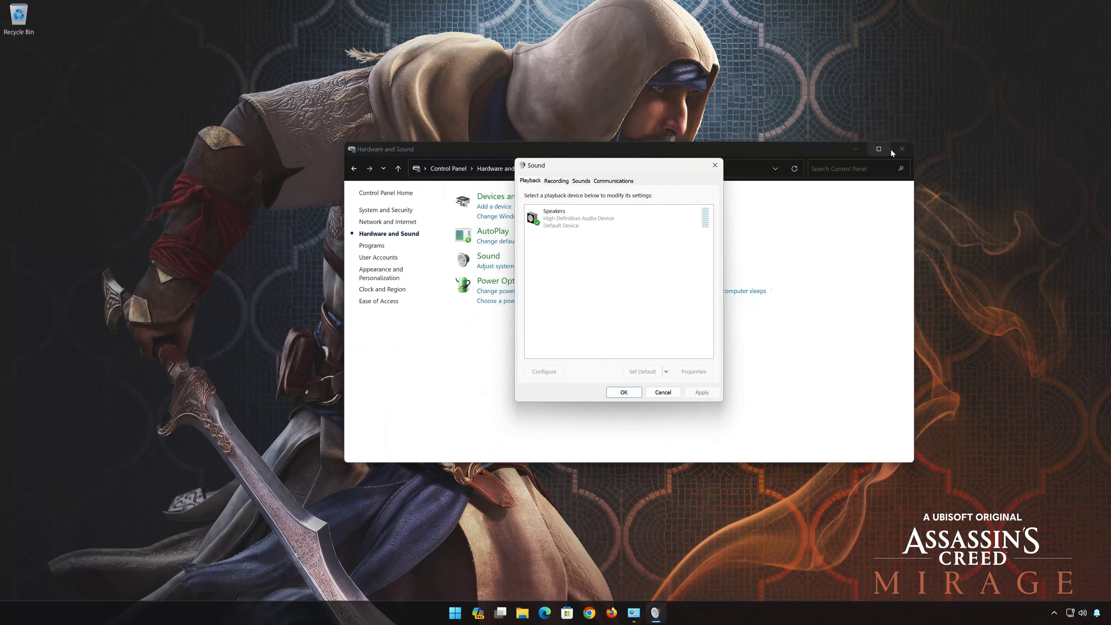
# Close the Control Panel window and open the properties of the Speakers playback device
pyautogui.click(901, 148)
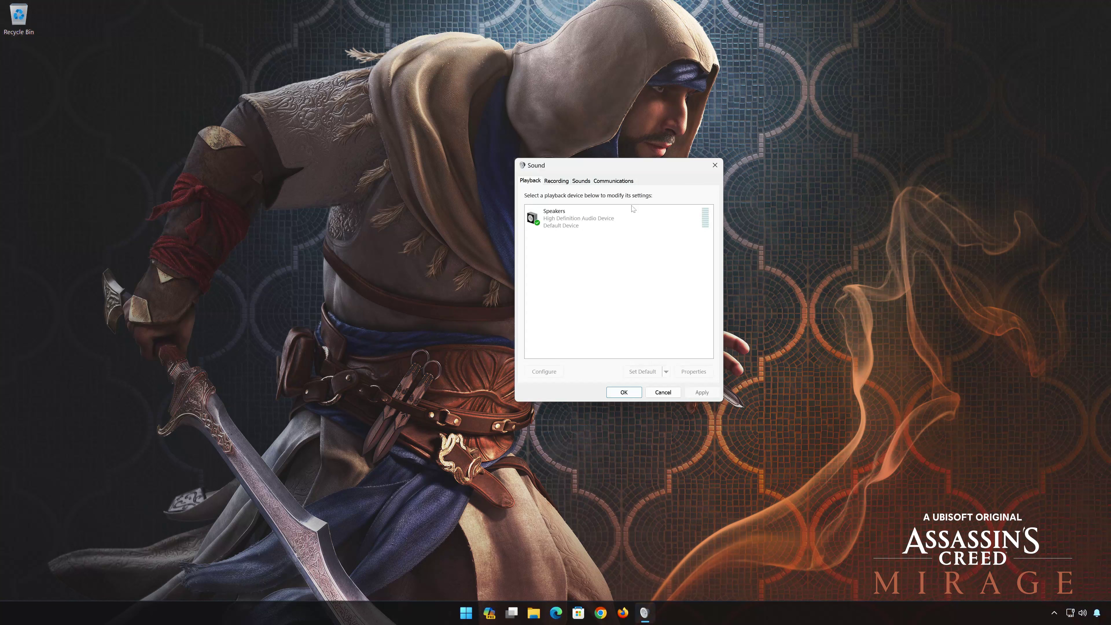
pyautogui.click(538, 214)
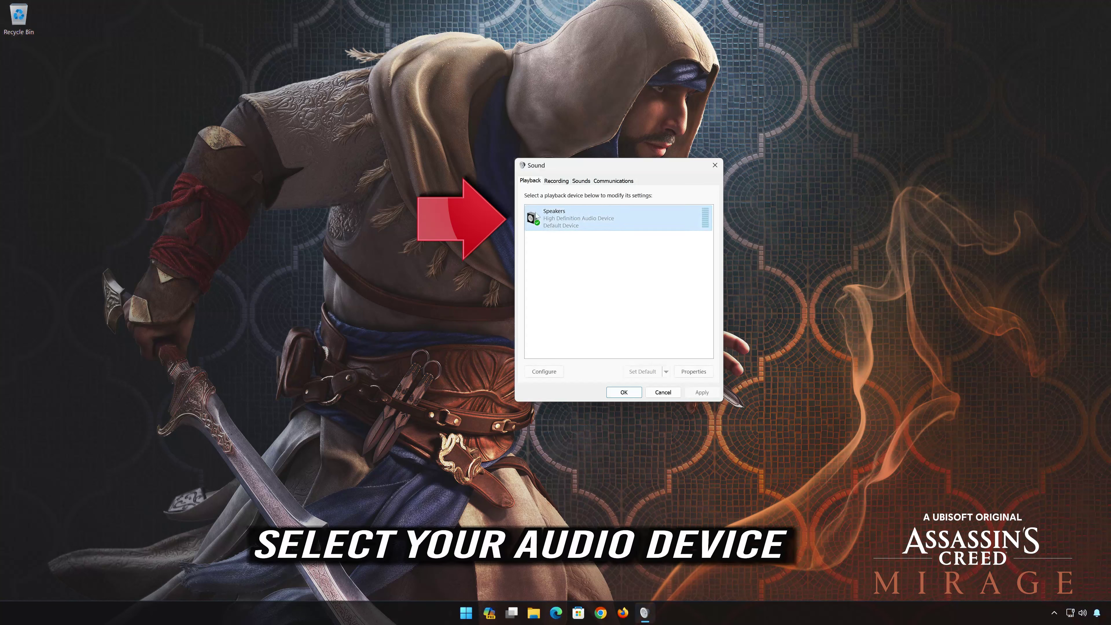
pyautogui.rightClick(585, 219)
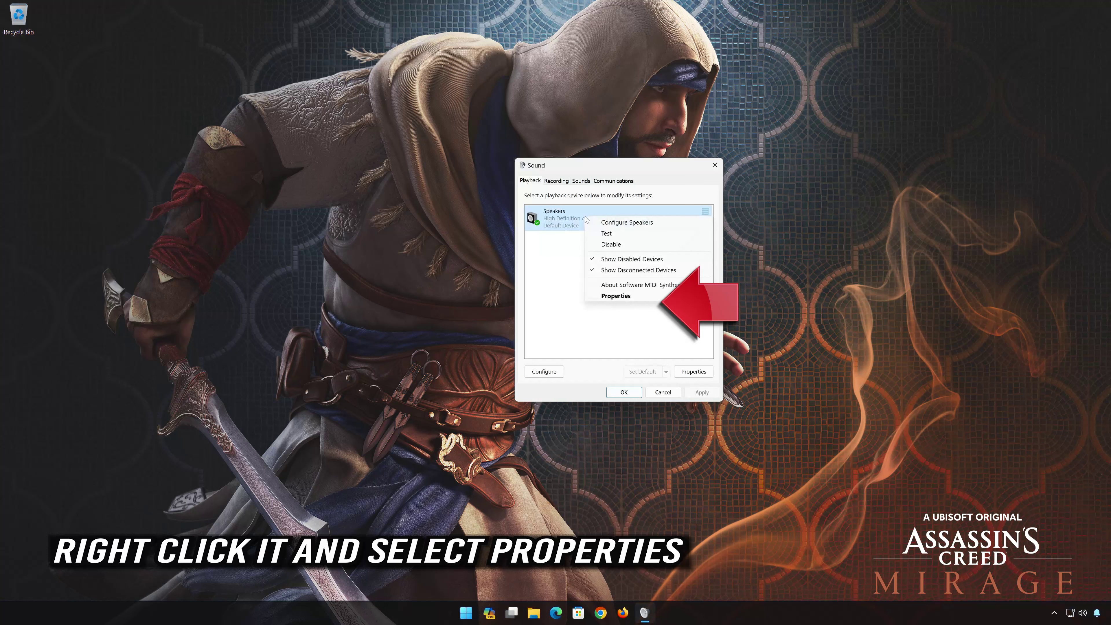
pyautogui.click(628, 298)
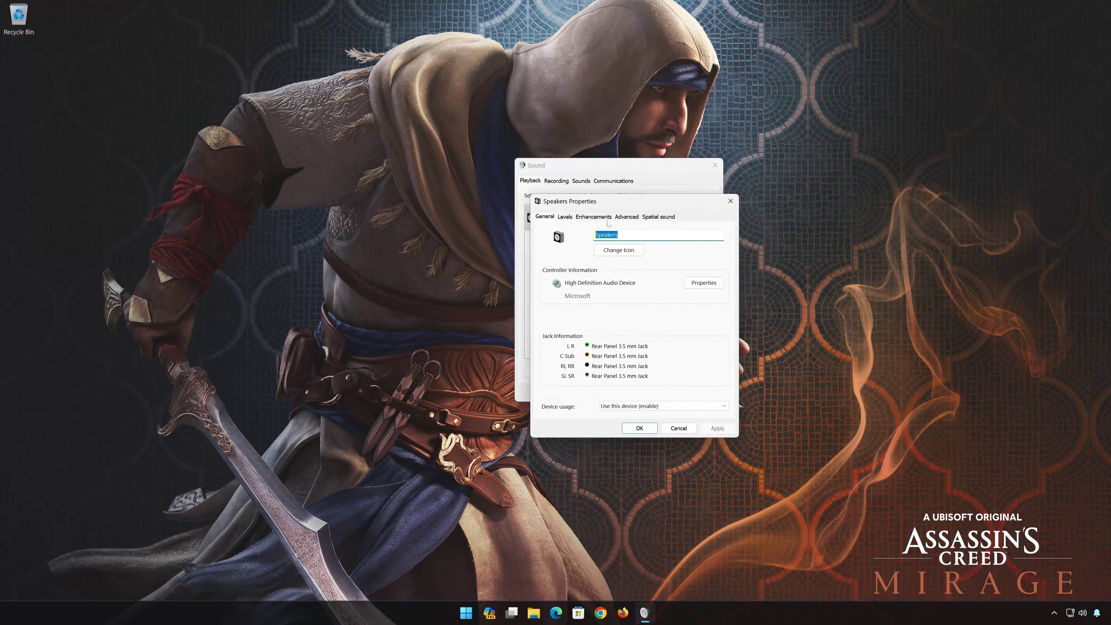
# Set the speakers' default format to 16 bit, 44100 Hz (CD Quality), apply it, and close both sound dialogs
pyautogui.click(630, 219)
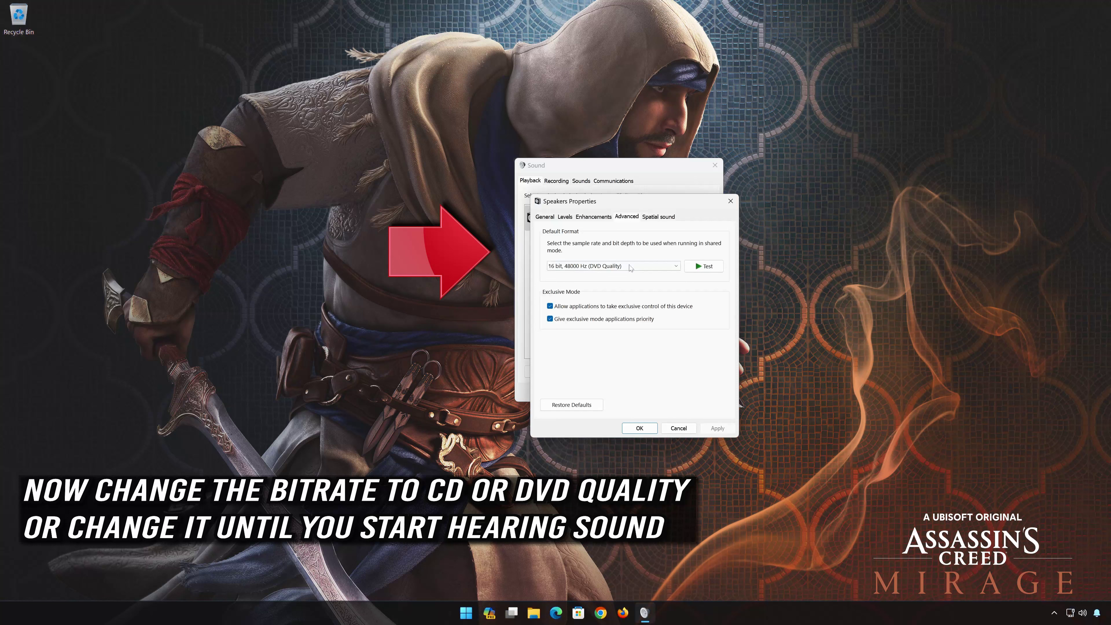
pyautogui.click(596, 269)
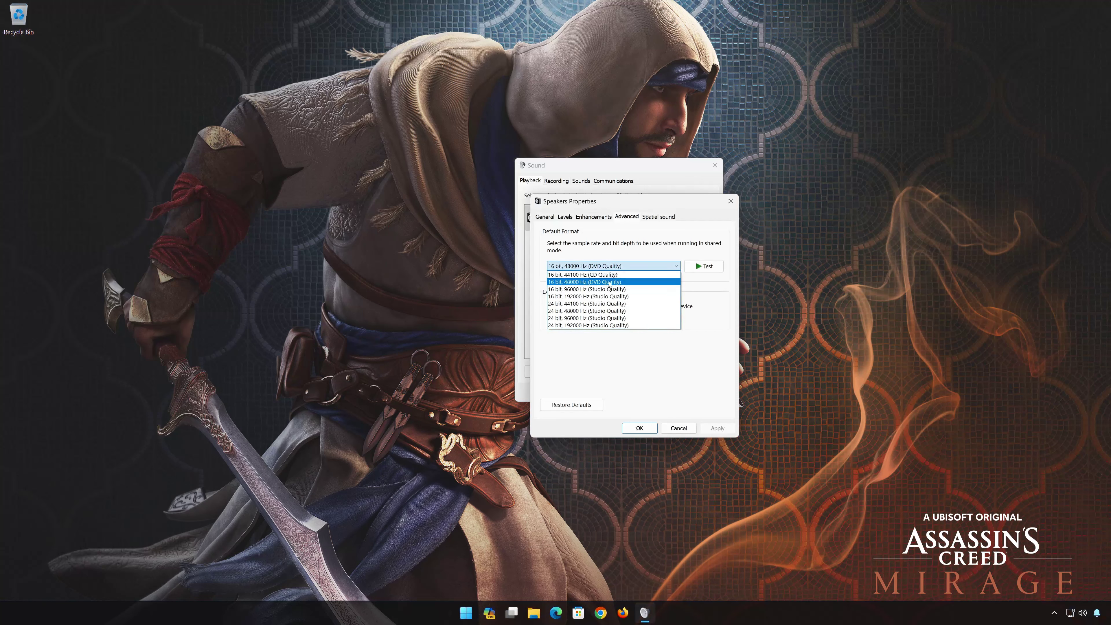
pyautogui.click(615, 275)
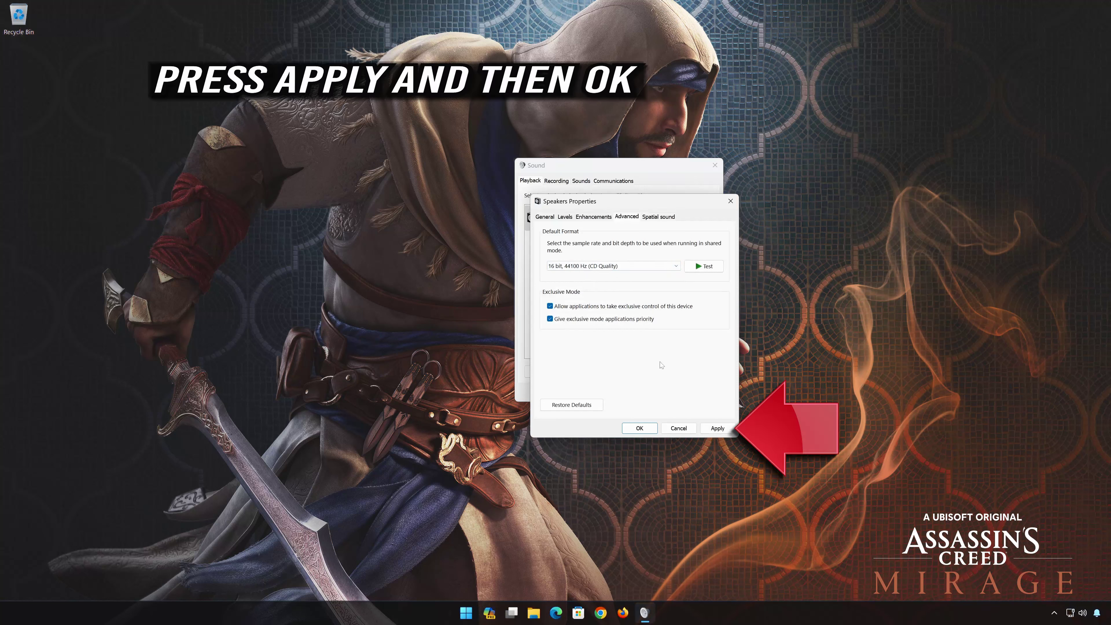
pyautogui.click(719, 428)
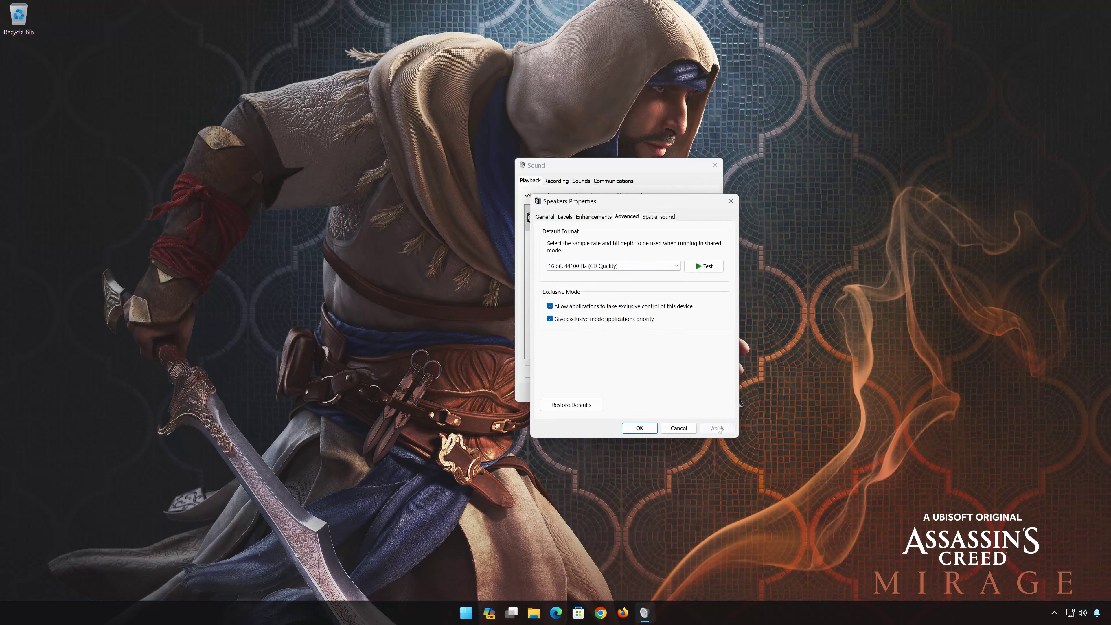
pyautogui.click(642, 429)
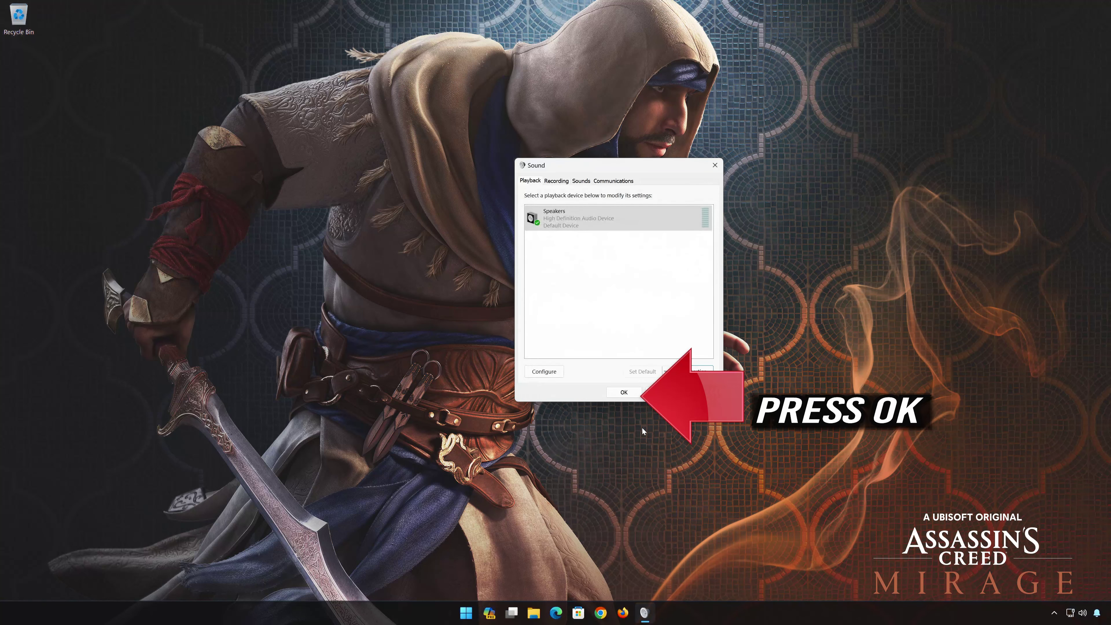
pyautogui.click(634, 392)
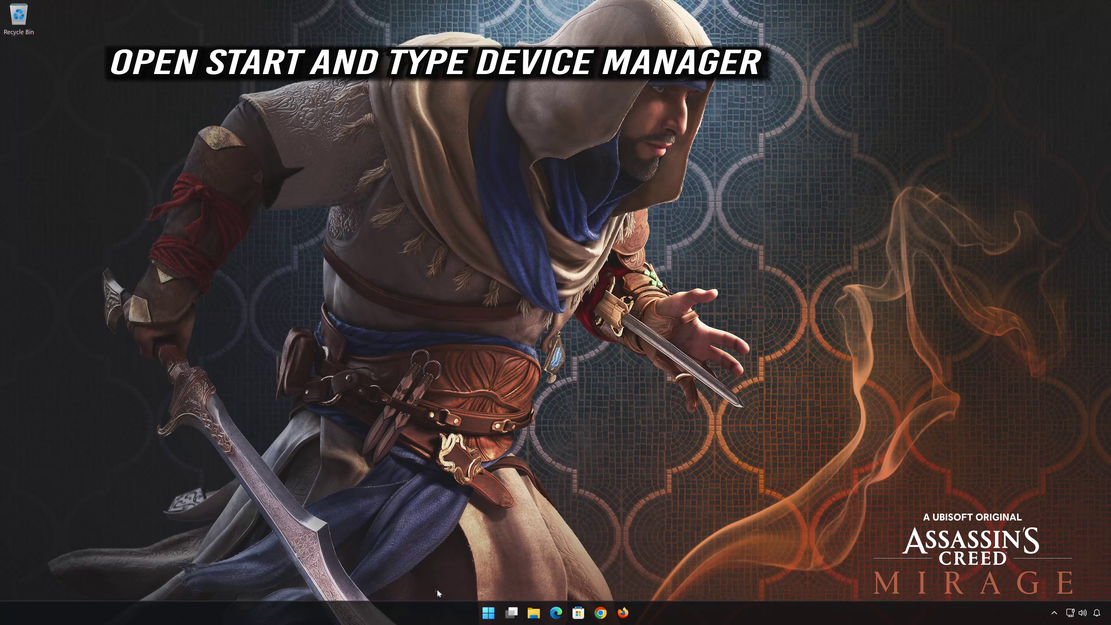
# Search Windows for "device manager", open Device Manager and move its window toward the middle of the desktop
pyautogui.click(494, 616)
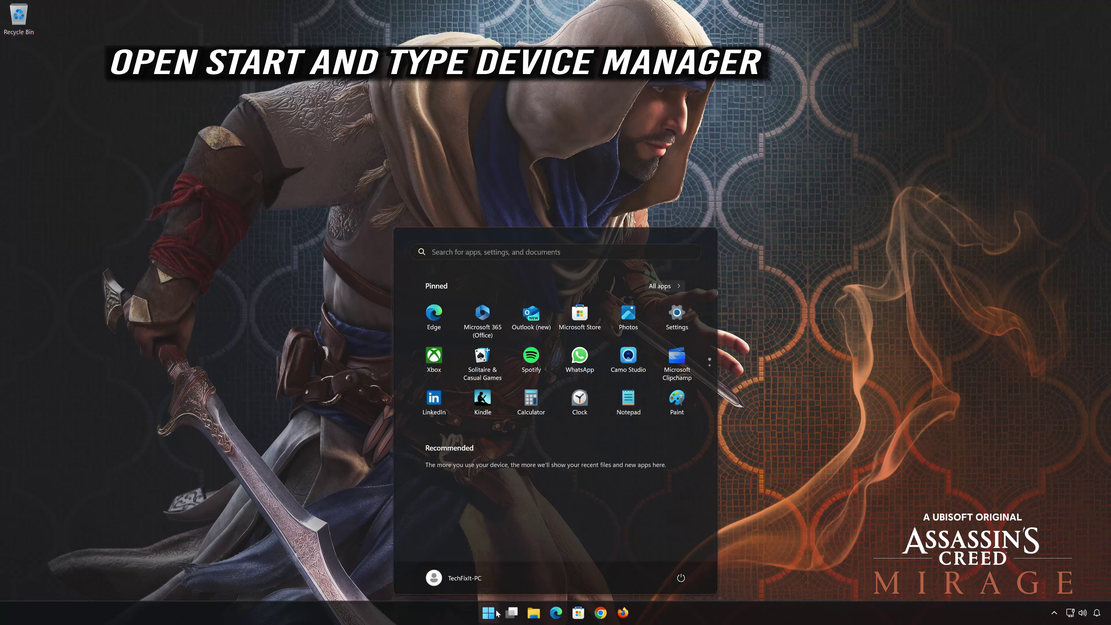
pyautogui.write('devic')
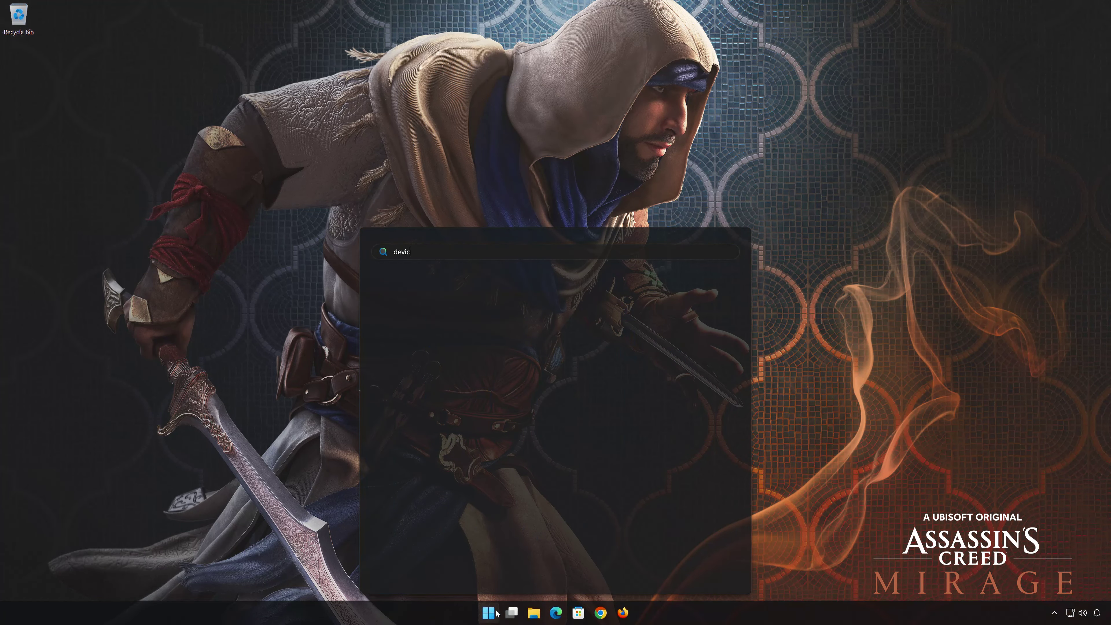
pyautogui.write('e manager')
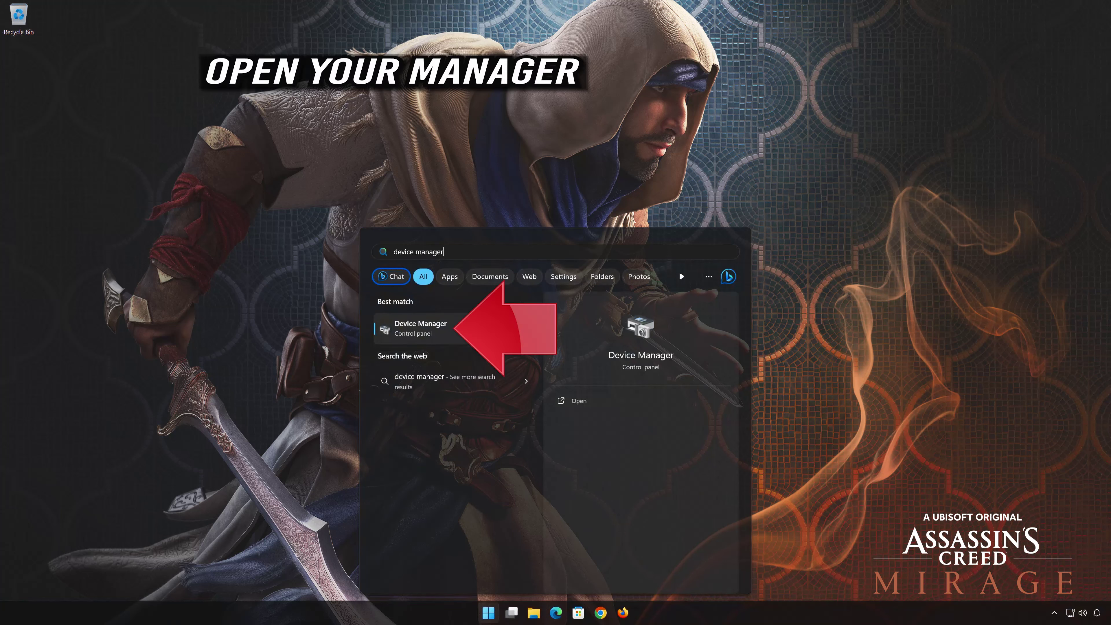
pyautogui.click(440, 333)
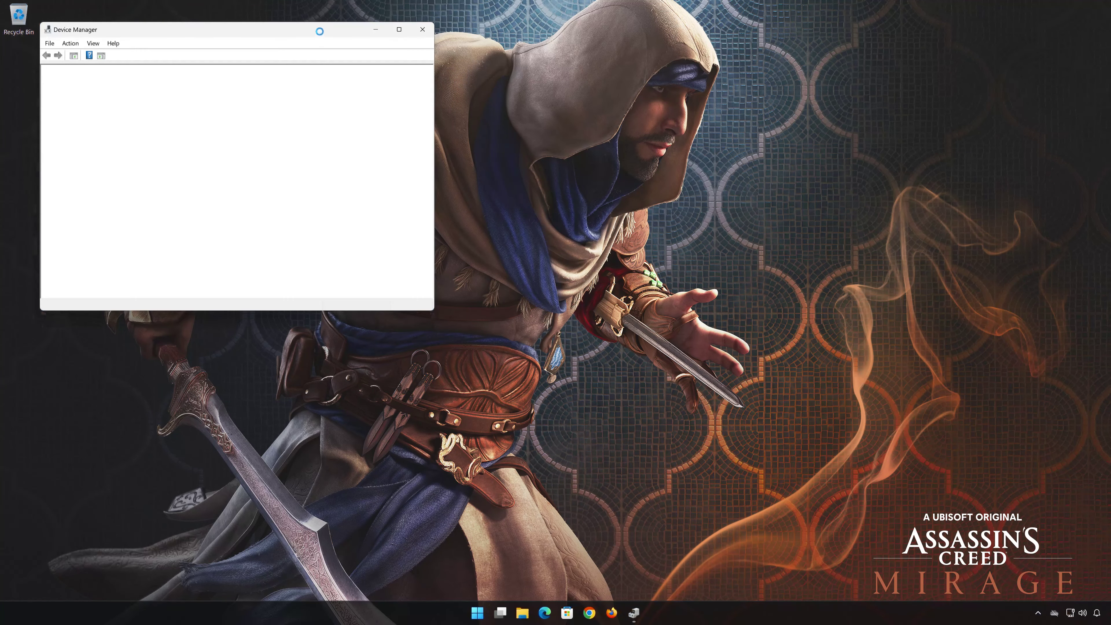
pyautogui.moveTo(321, 32); pyautogui.dragTo(683, 136)
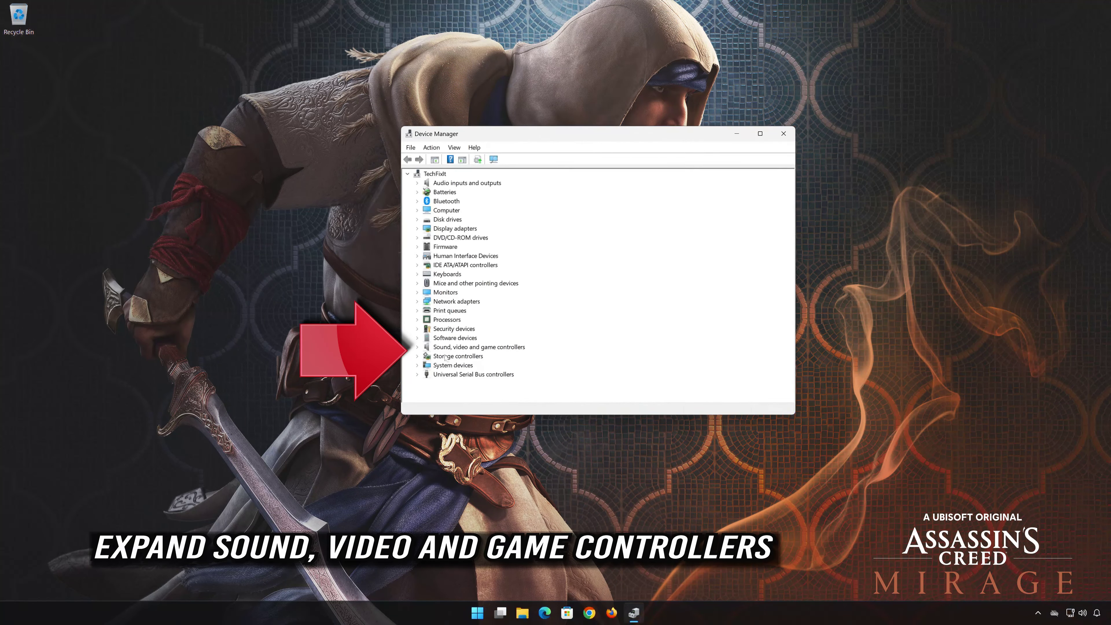
# Show the driver properties of High Definition Audio Device under Sound, video and game controllers
pyautogui.click(417, 347)
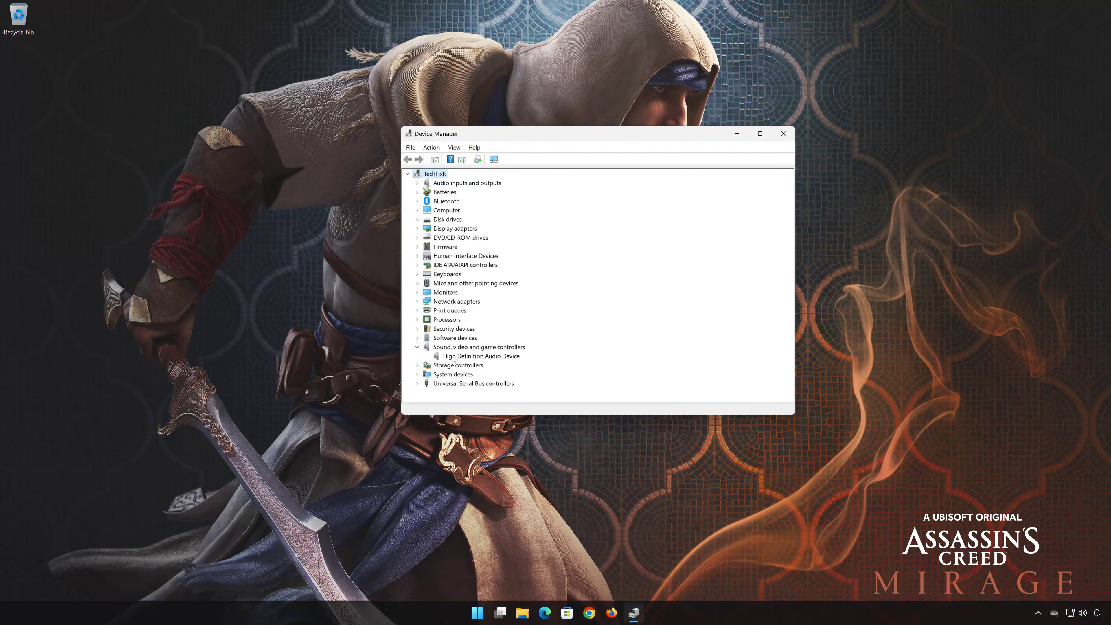
pyautogui.click(477, 357)
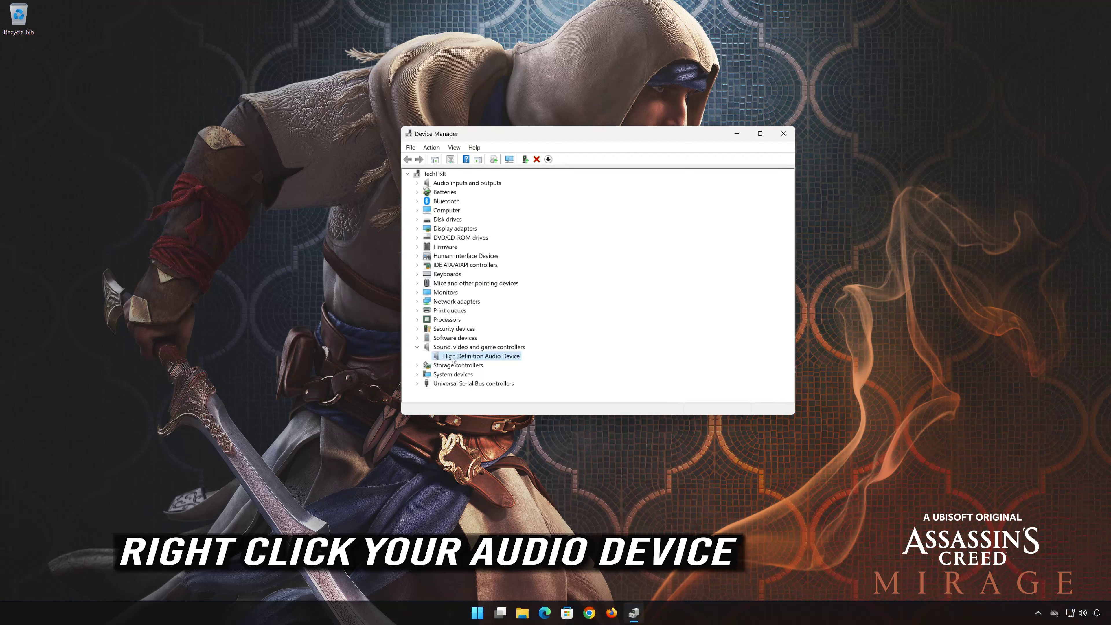
pyautogui.rightClick(483, 357)
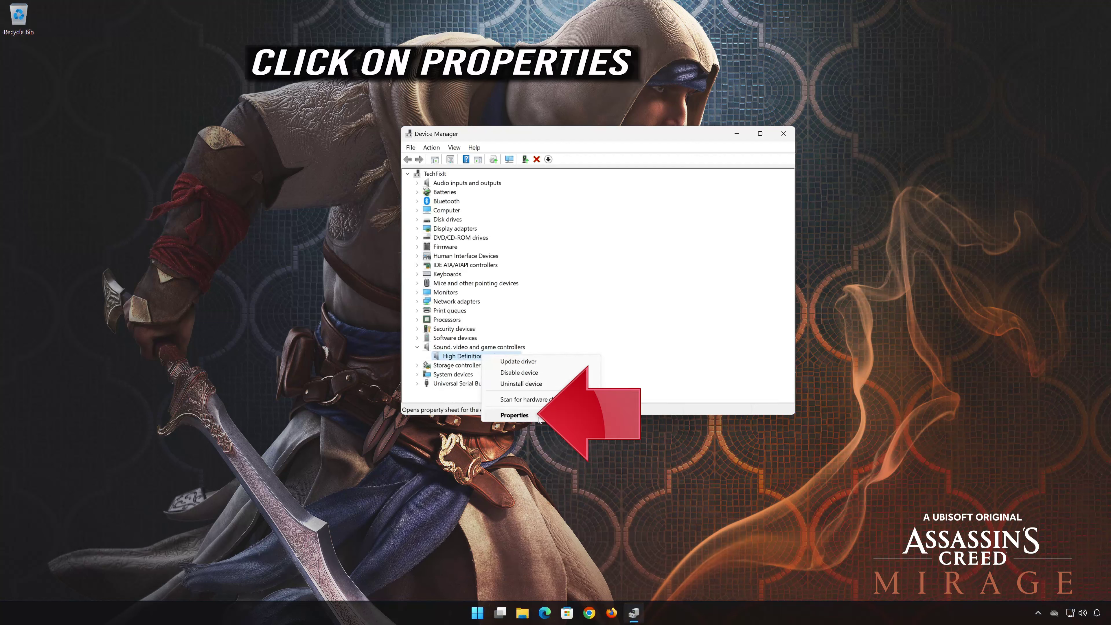
pyautogui.click(514, 415)
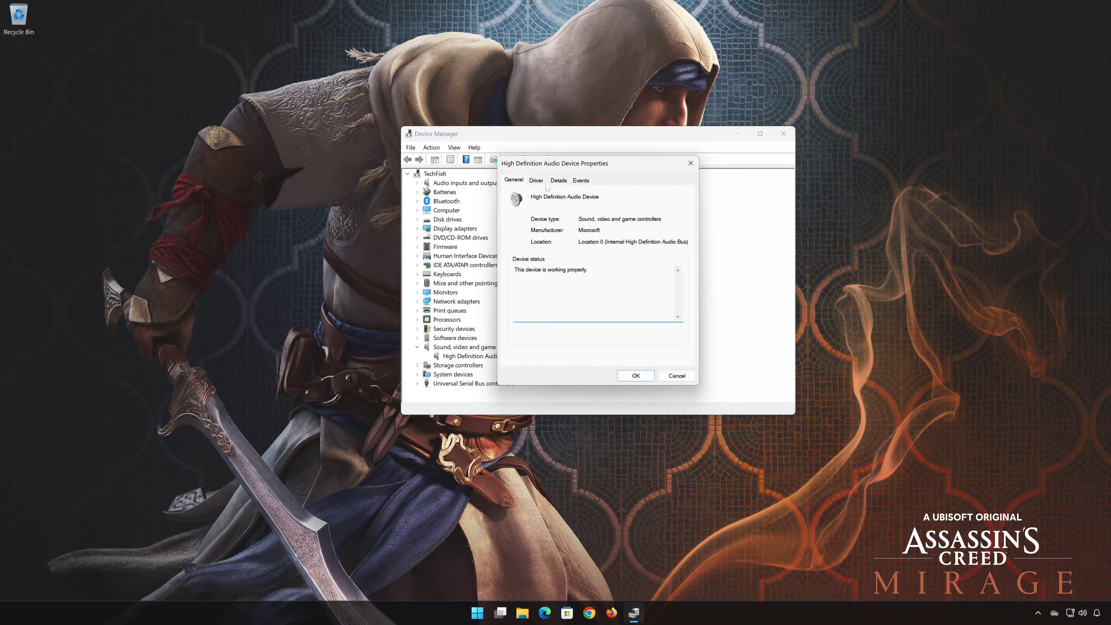
pyautogui.click(535, 181)
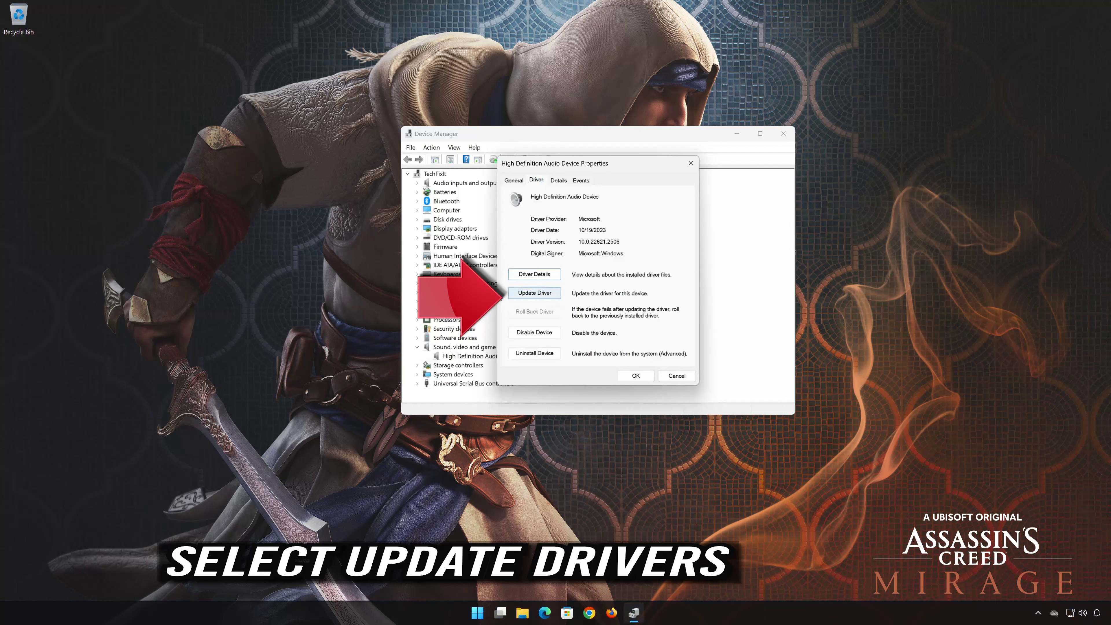
# Update the driver manually with High Definition Audio Device from the computer's list of available drivers, accepting the warning and closing the wizard
pyautogui.click(540, 298)
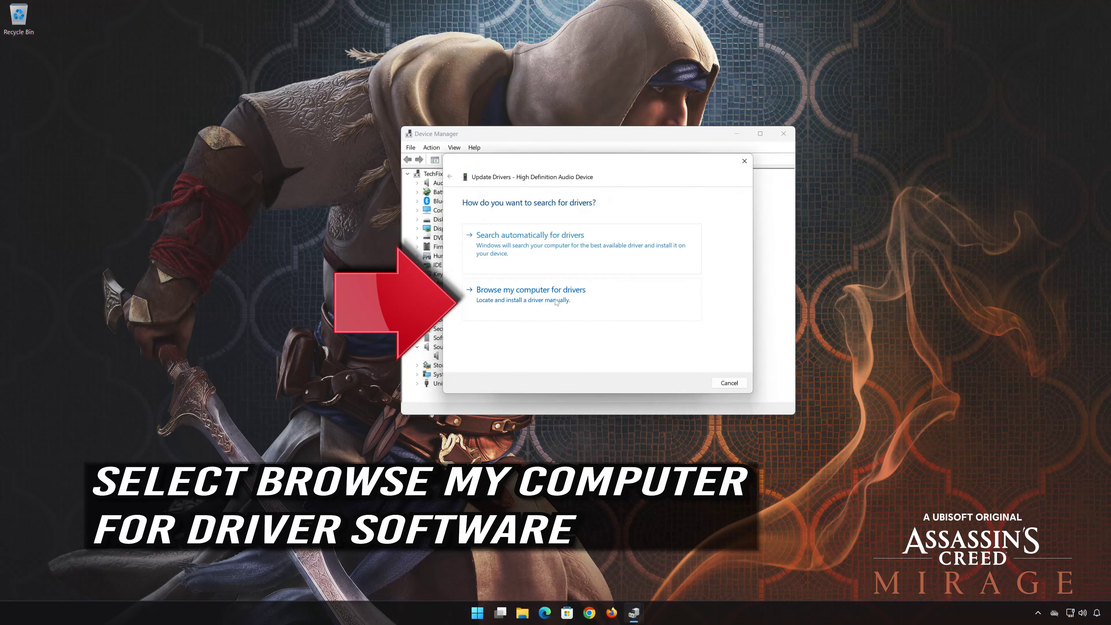
pyautogui.click(528, 302)
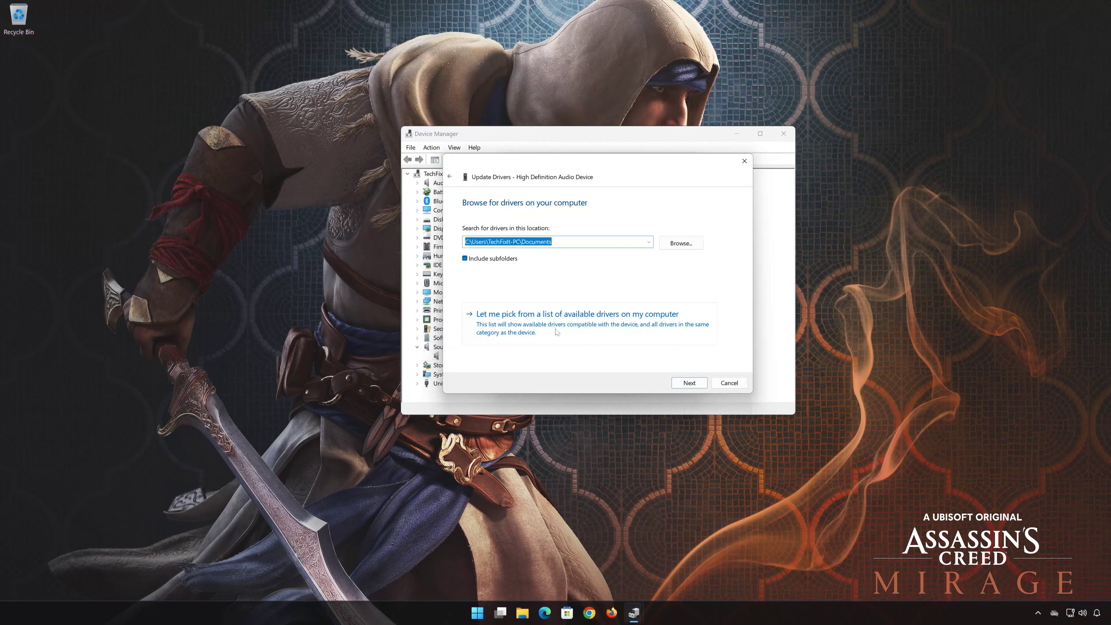
pyautogui.click(553, 332)
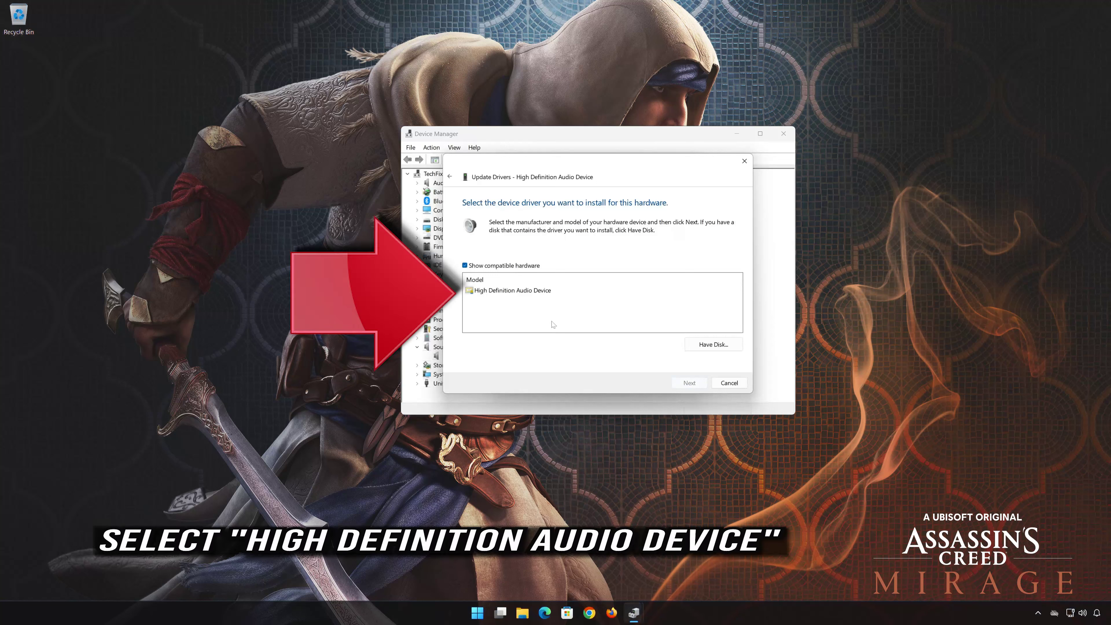
pyautogui.click(537, 292)
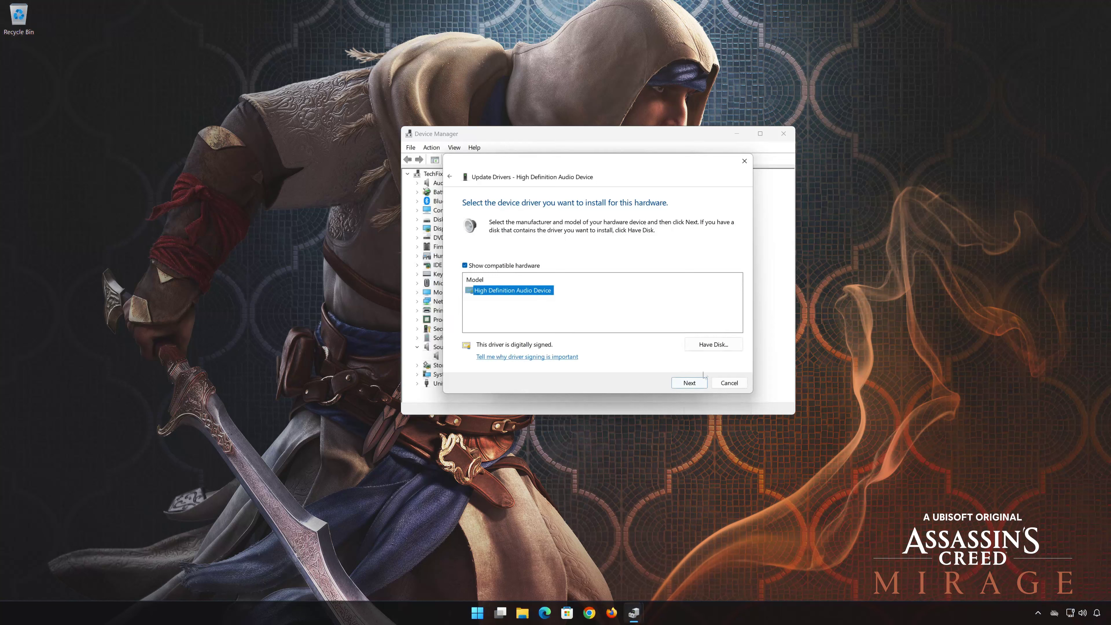
pyautogui.click(690, 388)
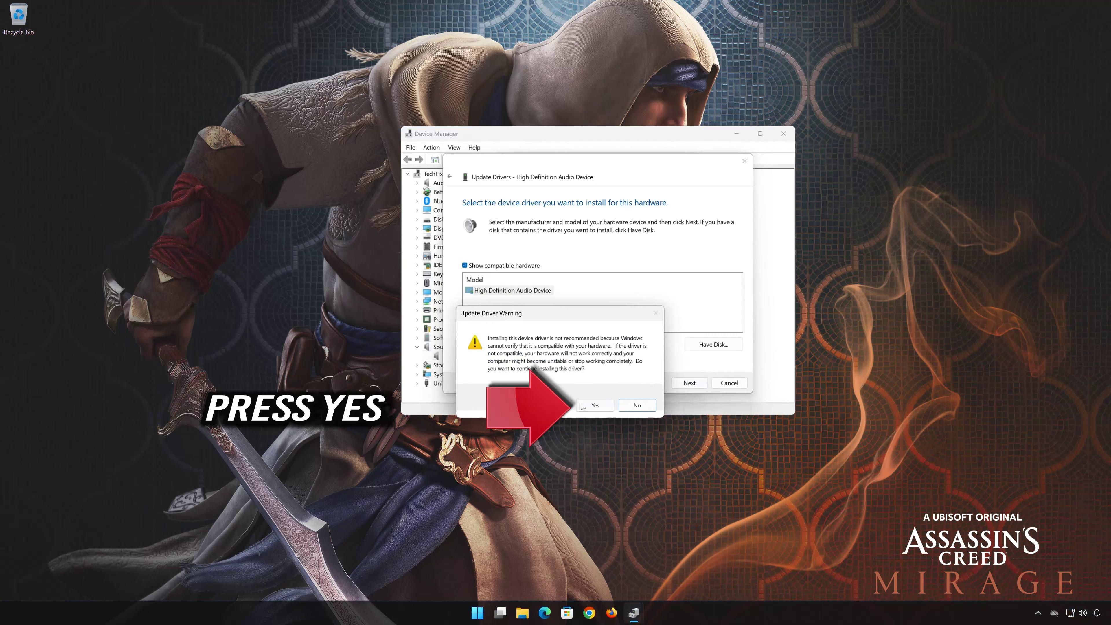
pyautogui.click(599, 407)
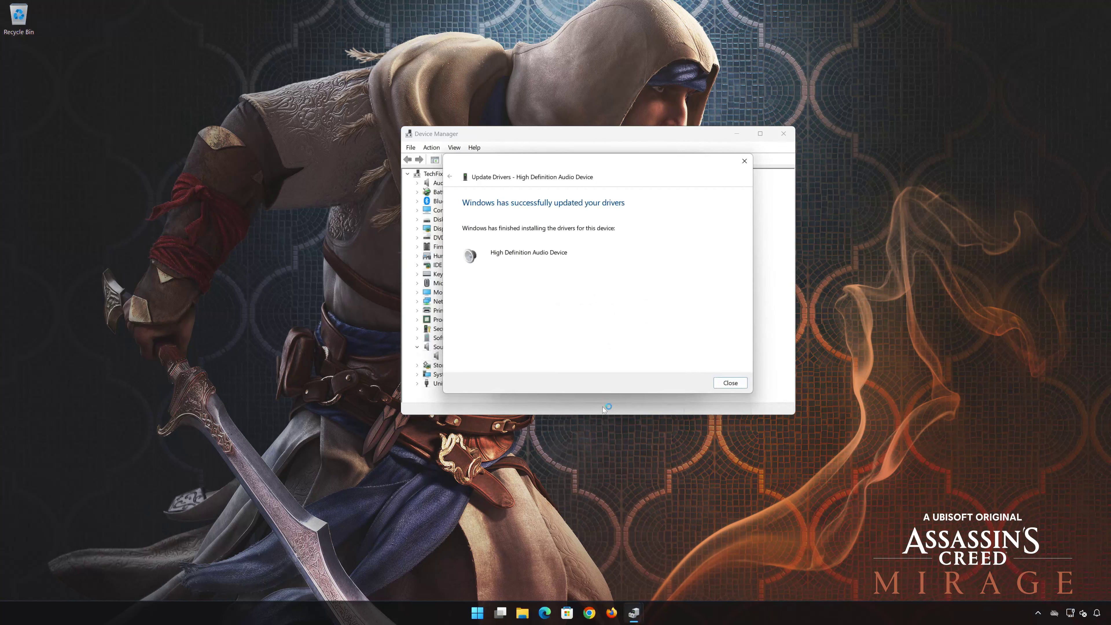
pyautogui.click(724, 385)
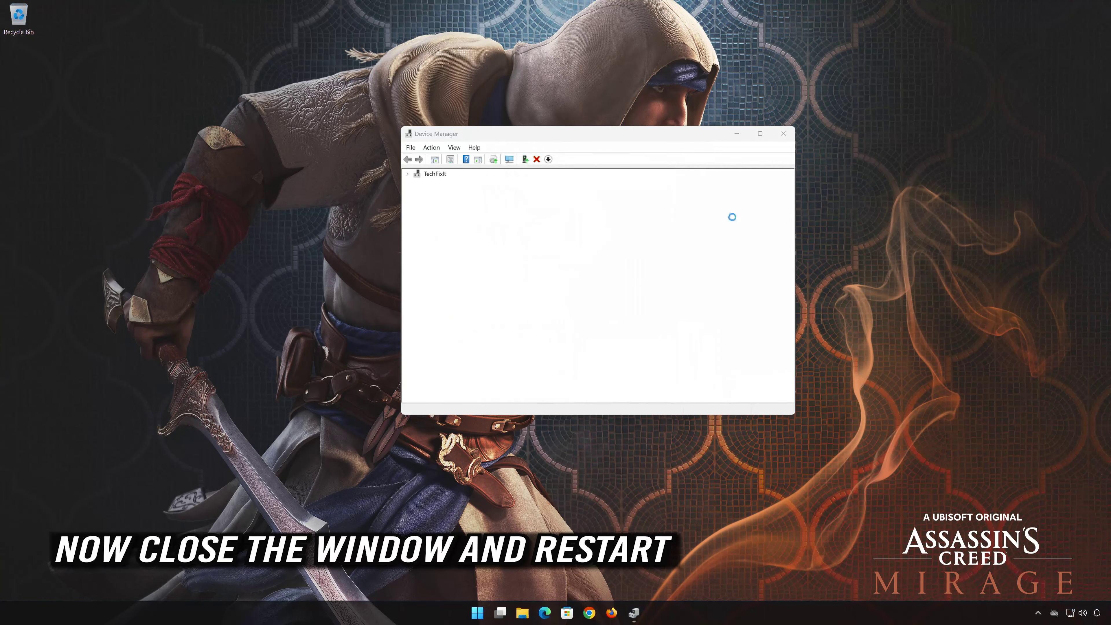
# Close Device Manager and restart the computer
pyautogui.click(784, 133)
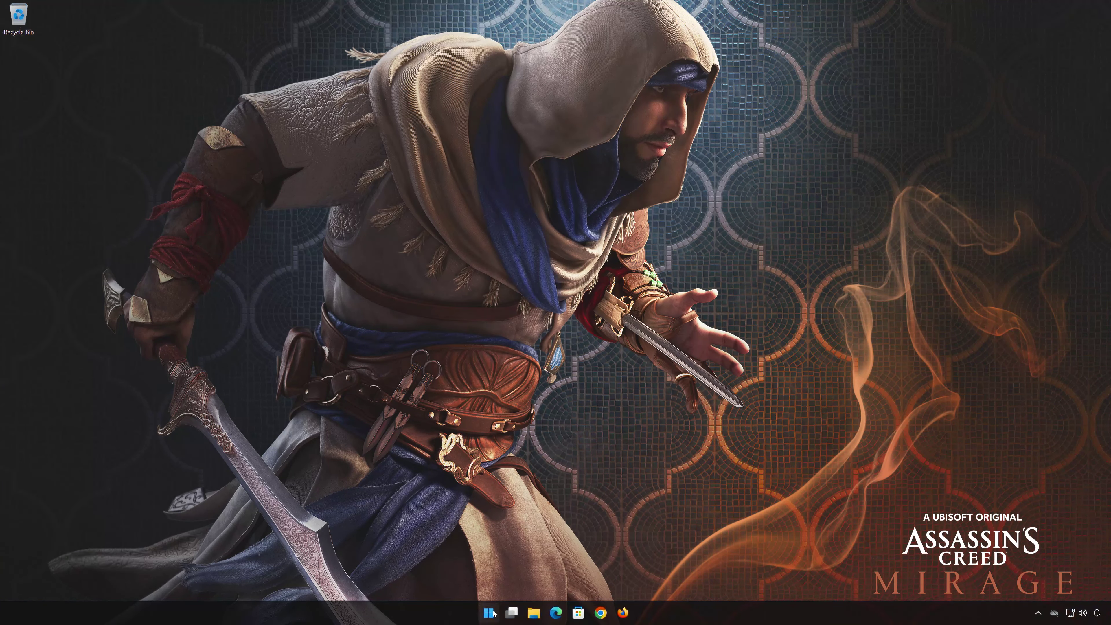
pyautogui.click(490, 613)
pyautogui.click(681, 578)
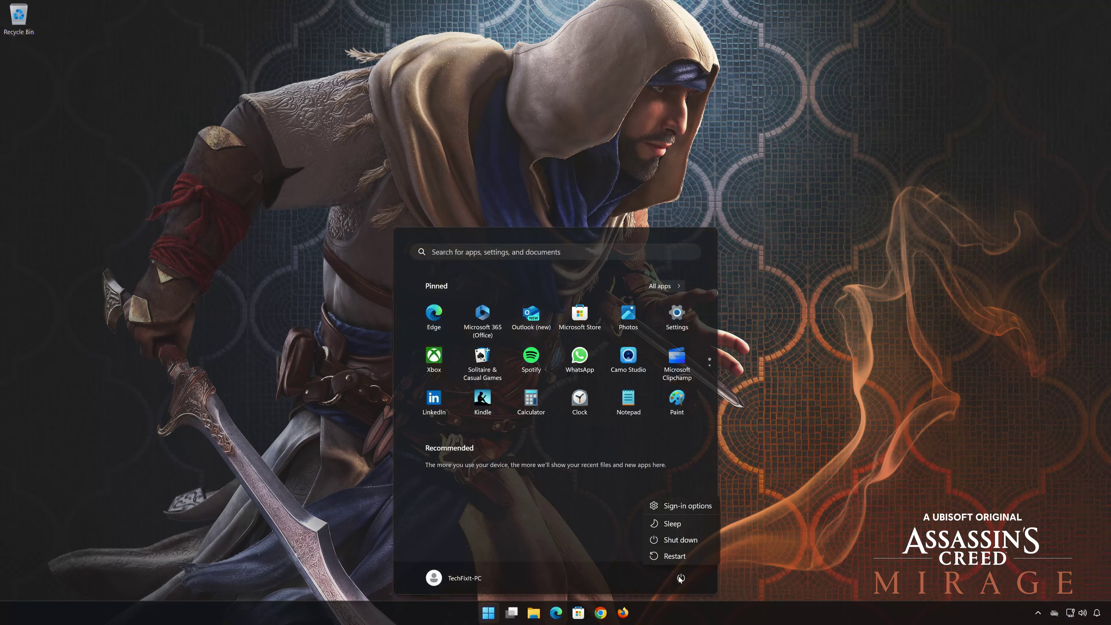
pyautogui.click(681, 560)
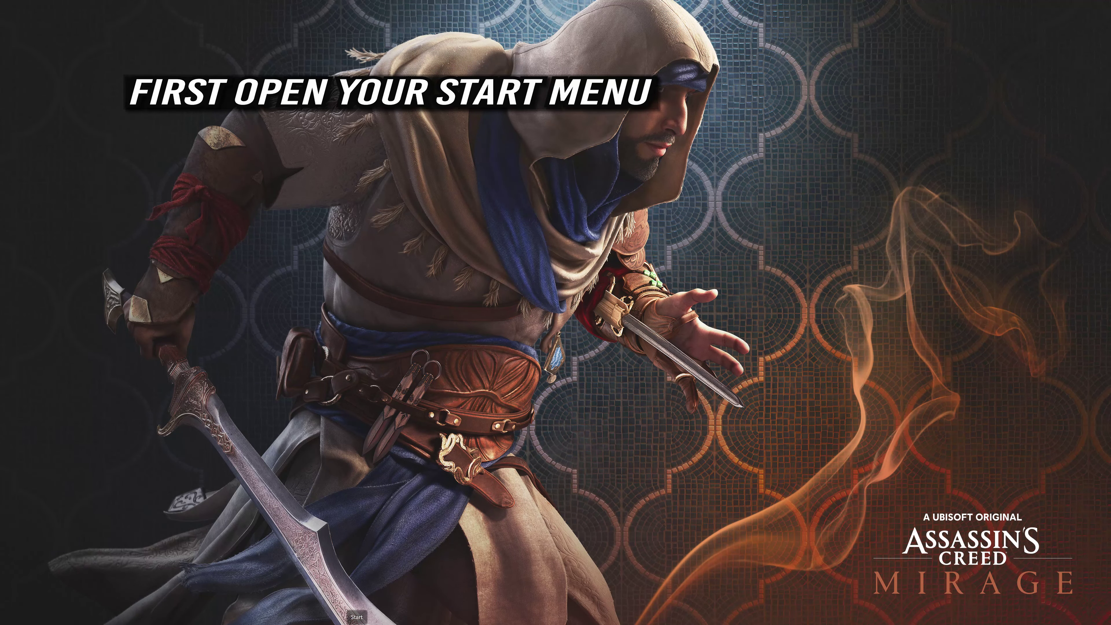
# In the Windows Settings under System > Sound, choose Headphones (Oculus Virtual Audio Device) as the output device
pyautogui.press('super')
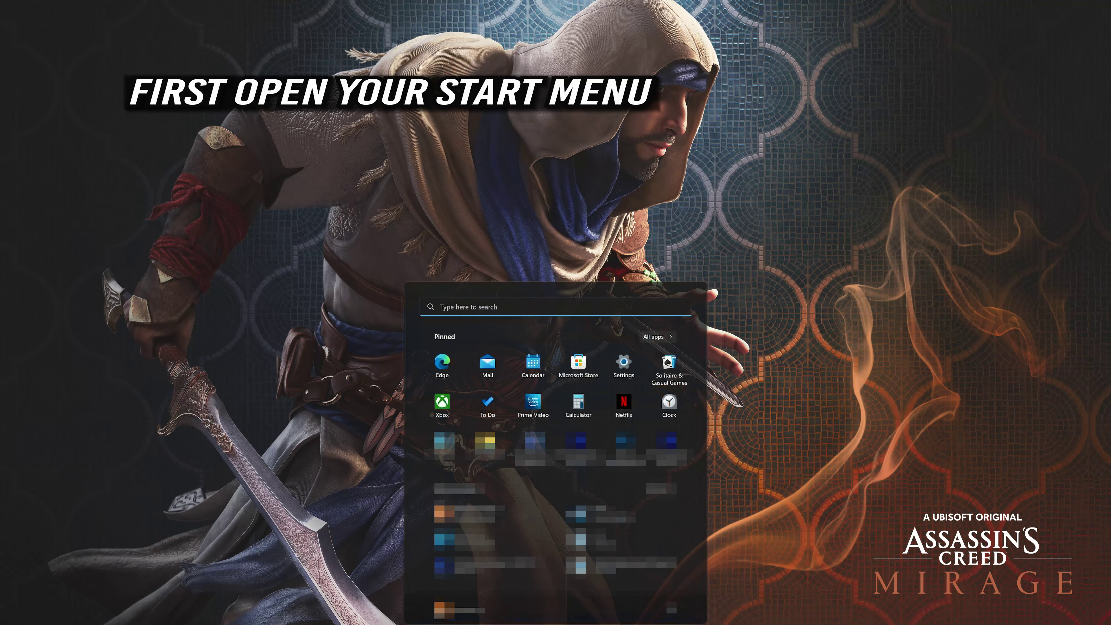
pyautogui.click(629, 366)
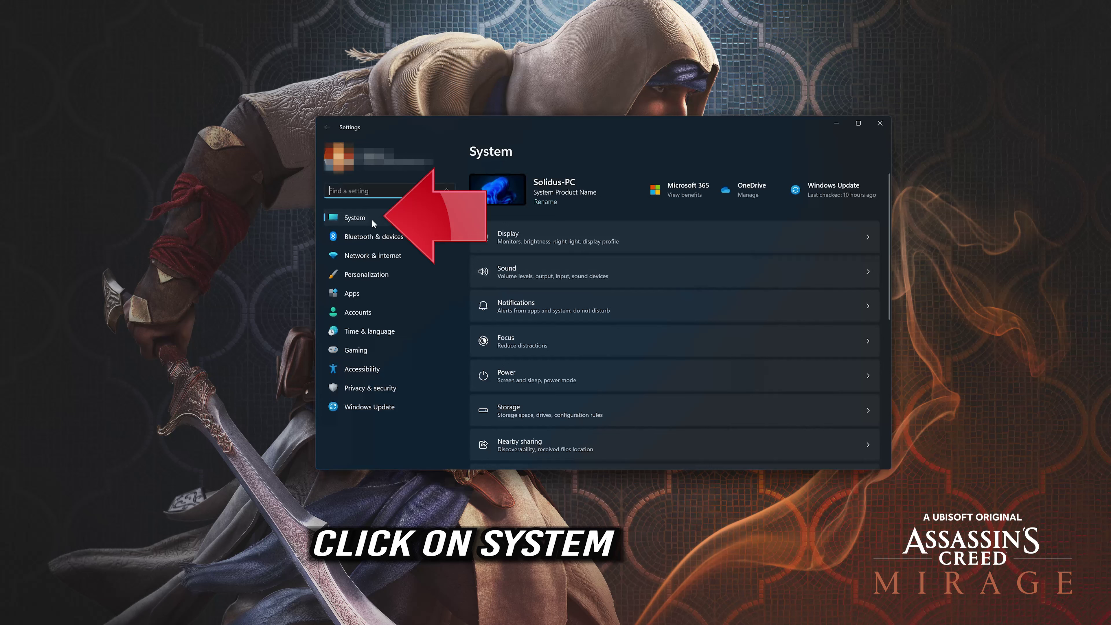
pyautogui.click(396, 217)
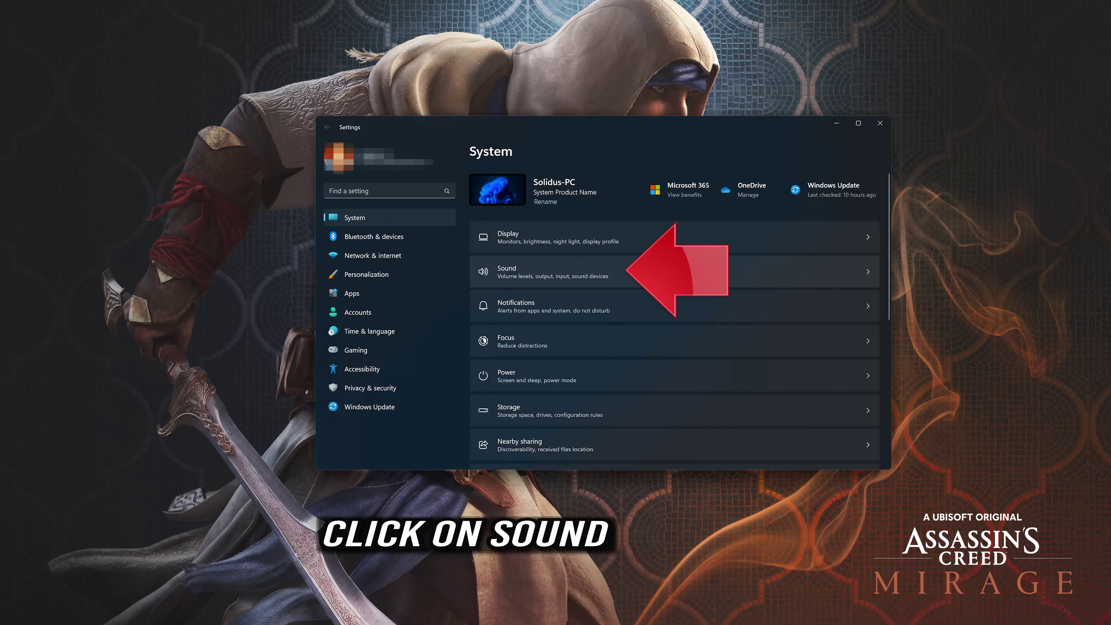
pyautogui.click(656, 269)
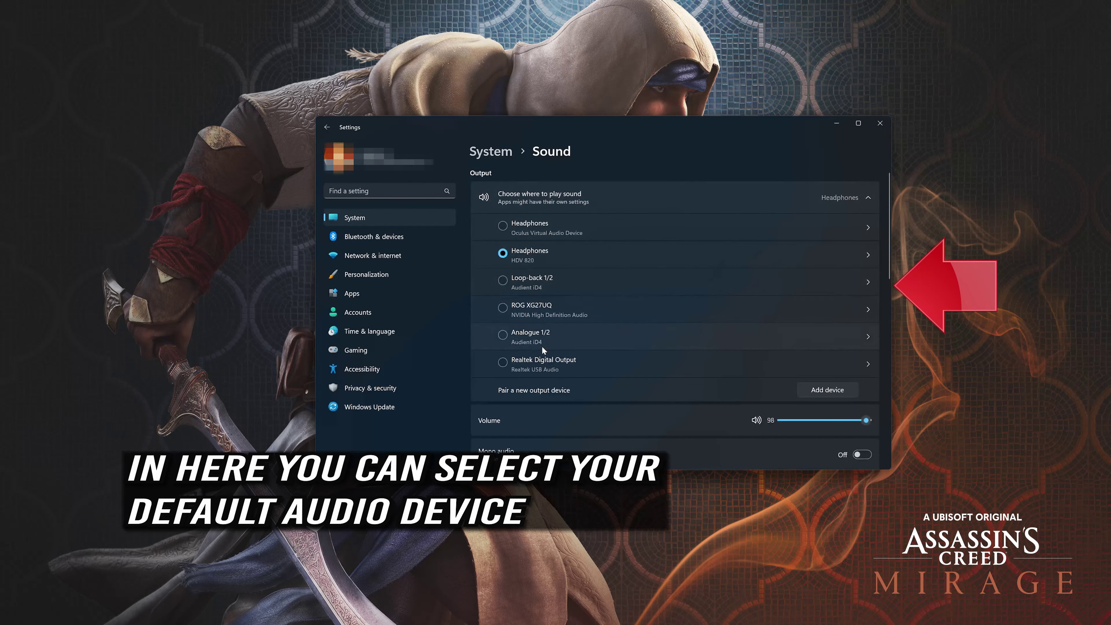
pyautogui.click(533, 227)
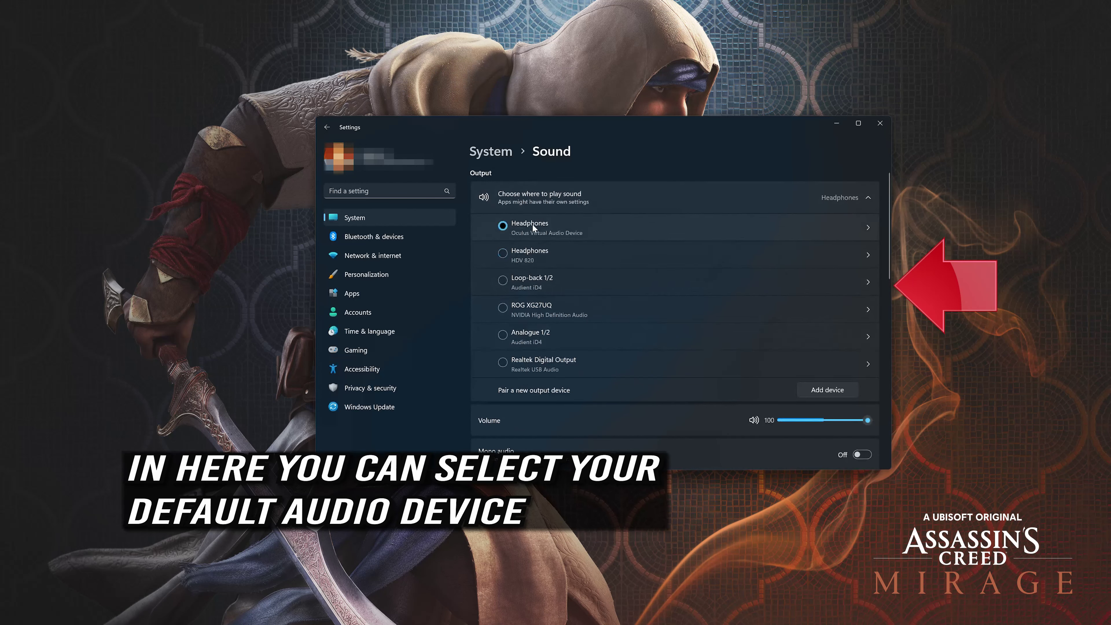
# Choose Headphones (HDV 820) as the output device, view its properties and return to the Sound settings
pyautogui.click(529, 254)
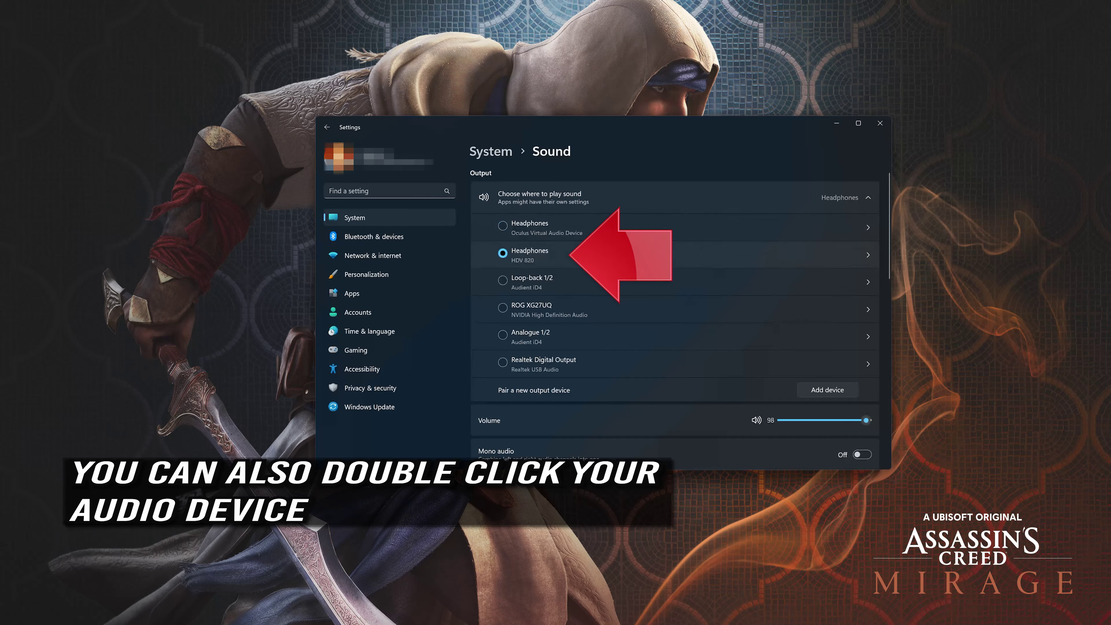
pyautogui.doubleClick(598, 253)
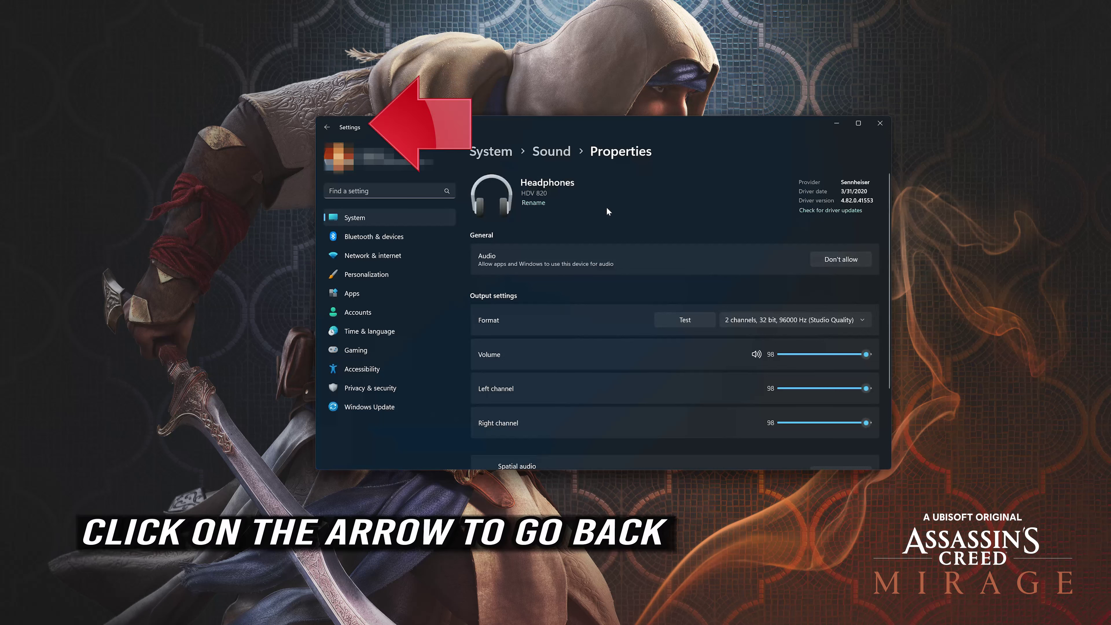
pyautogui.click(329, 126)
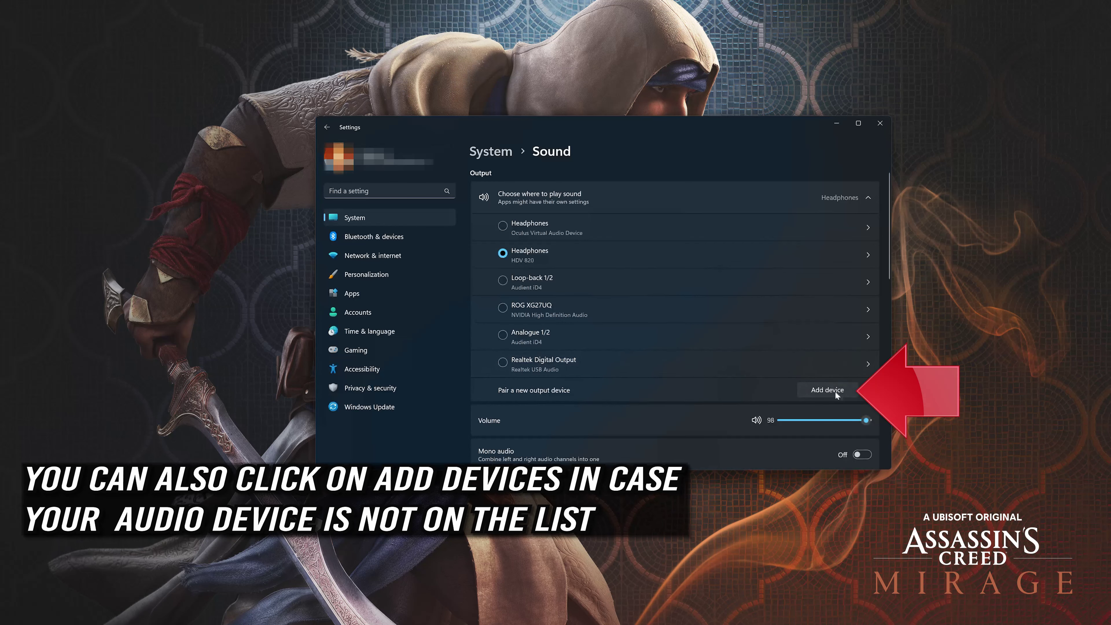
# View the kinds of device that can be added as a new output device, dismiss the dialog and close Settings
pyautogui.click(825, 390)
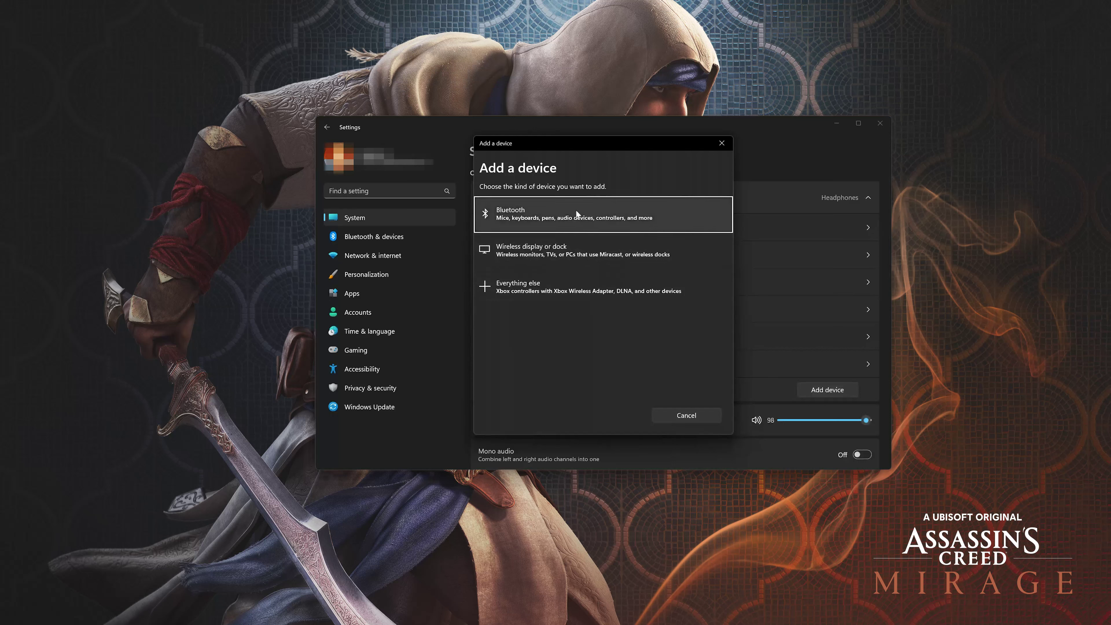
pyautogui.click(715, 144)
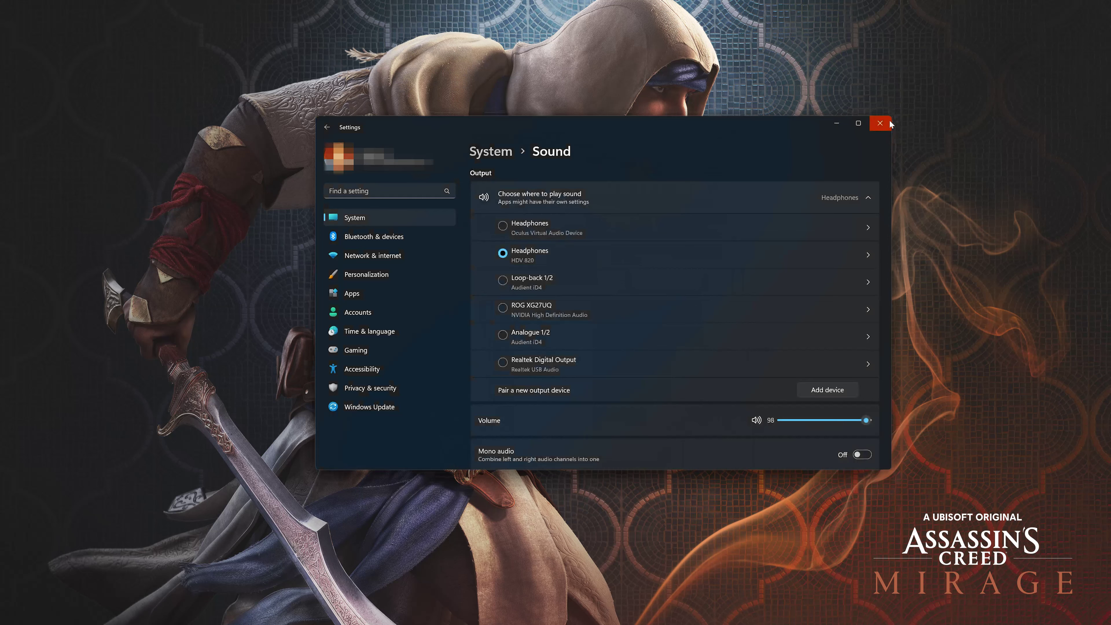
pyautogui.click(880, 123)
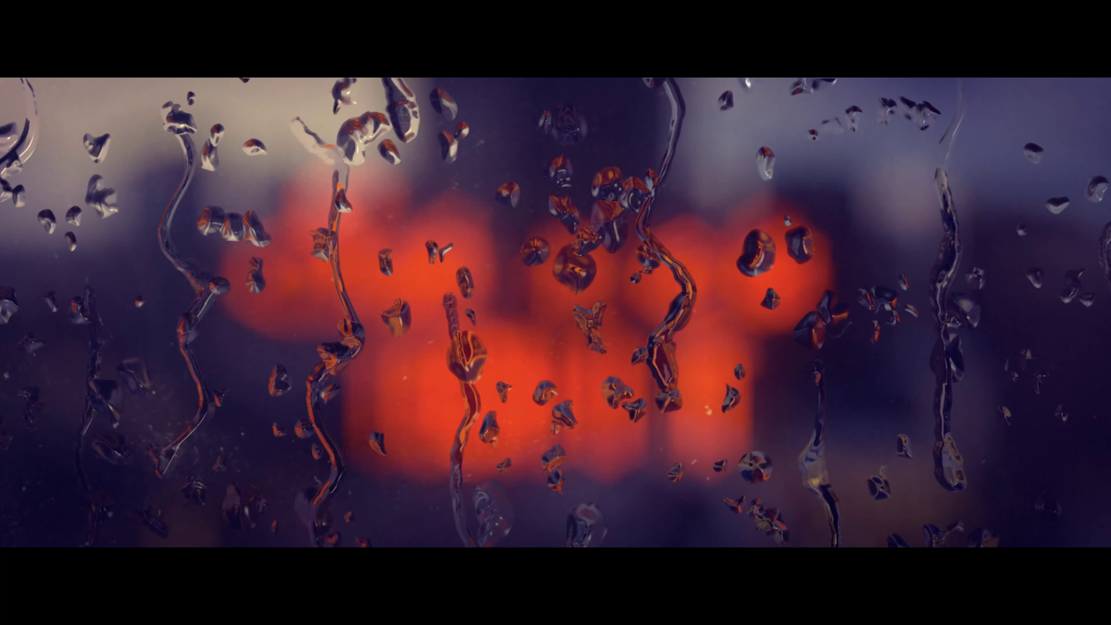